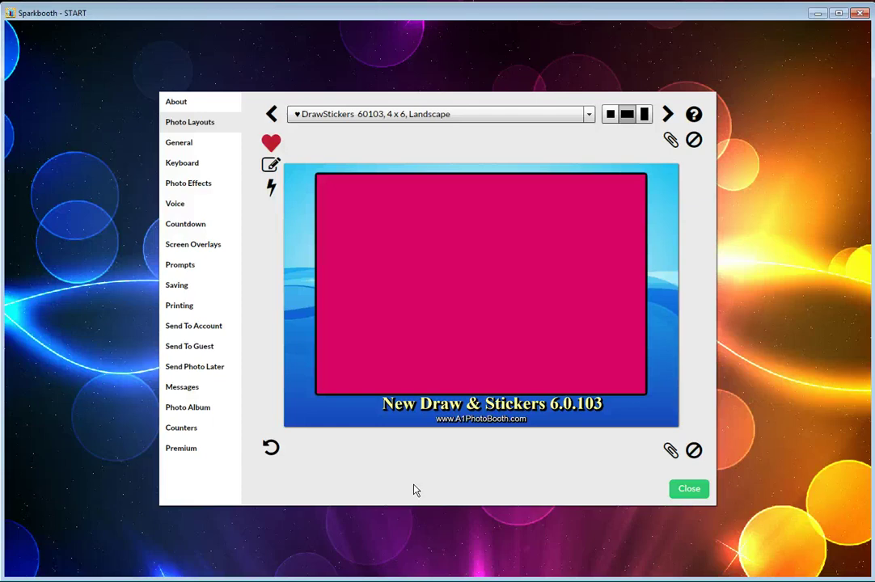
Step: Open the DrawStickers 60103 layout for editing and add a drawing area to it
click(270, 166)
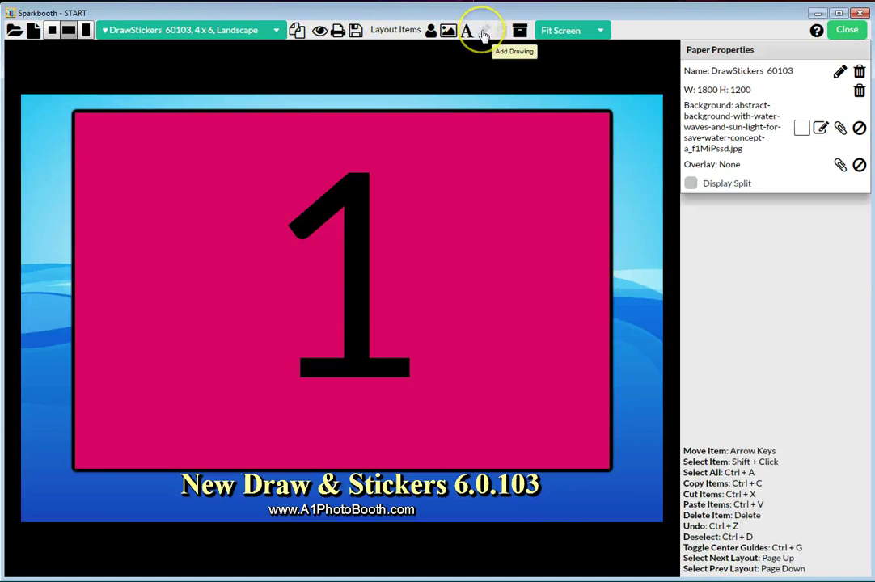
click(483, 34)
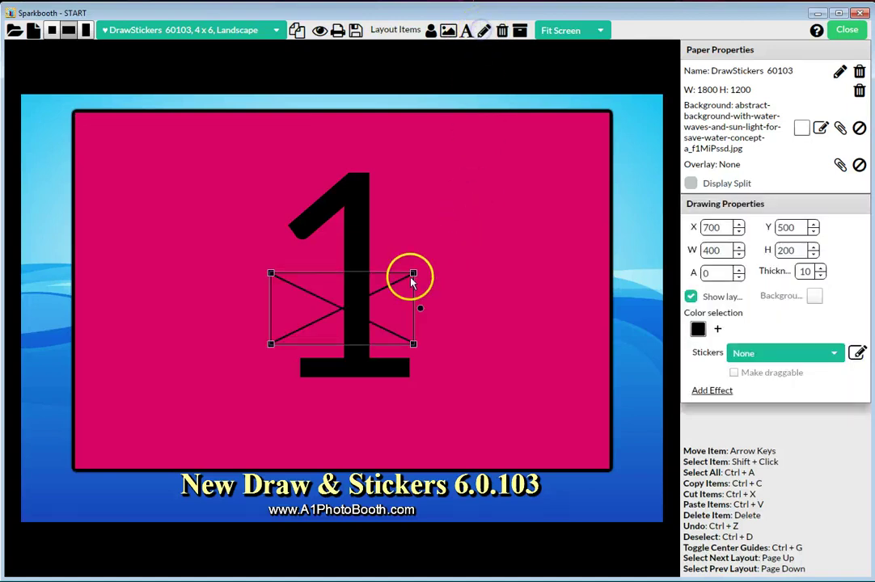
Step: Try out the drawing area's placement by enlarging it to about 1047 by 327 and moving it around the layout
mouse_move(304, 259)
mouse_down()
mouse_move(217, 243)
mouse_move(196, 250)
mouse_up()
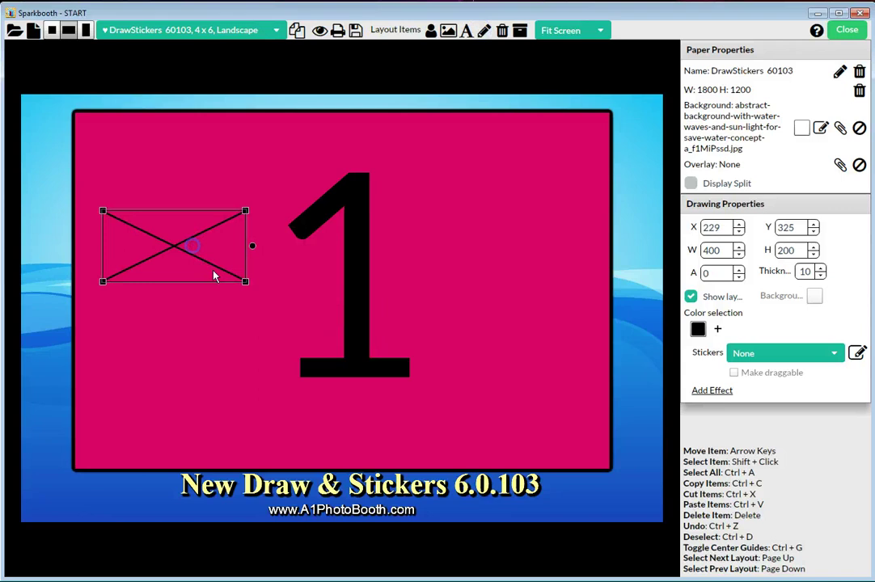
mouse_move(243, 284)
mouse_down()
mouse_move(518, 391)
mouse_move(581, 360)
mouse_up()
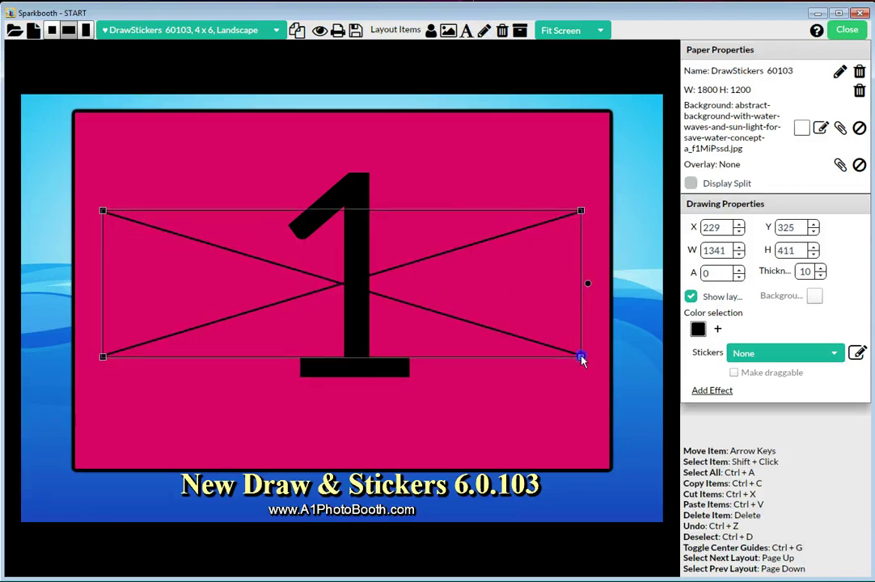
mouse_move(581, 360)
mouse_down()
mouse_move(479, 395)
mouse_move(342, 409)
mouse_move(429, 442)
mouse_move(429, 406)
mouse_move(451, 404)
mouse_move(476, 327)
mouse_up()
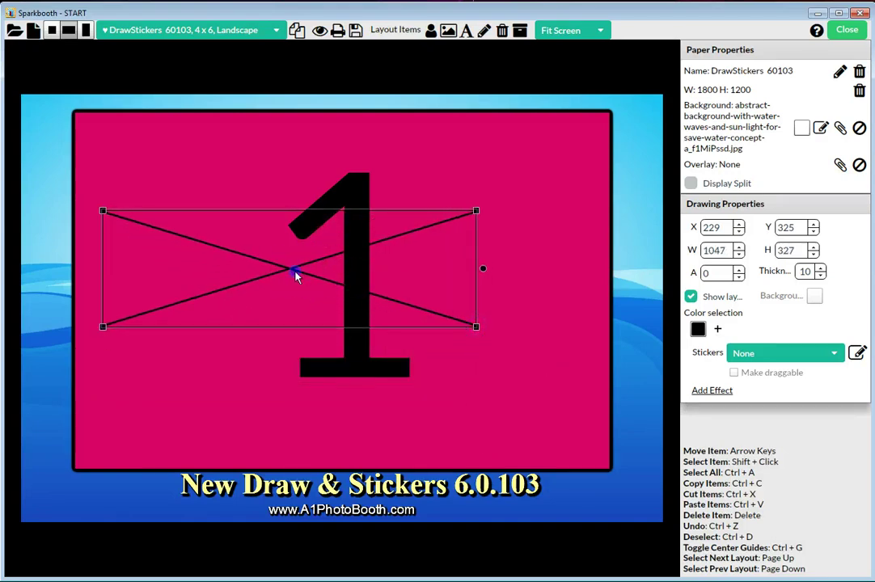
mouse_move(295, 275)
mouse_down()
mouse_move(452, 393)
mouse_move(469, 467)
mouse_move(483, 469)
mouse_up()
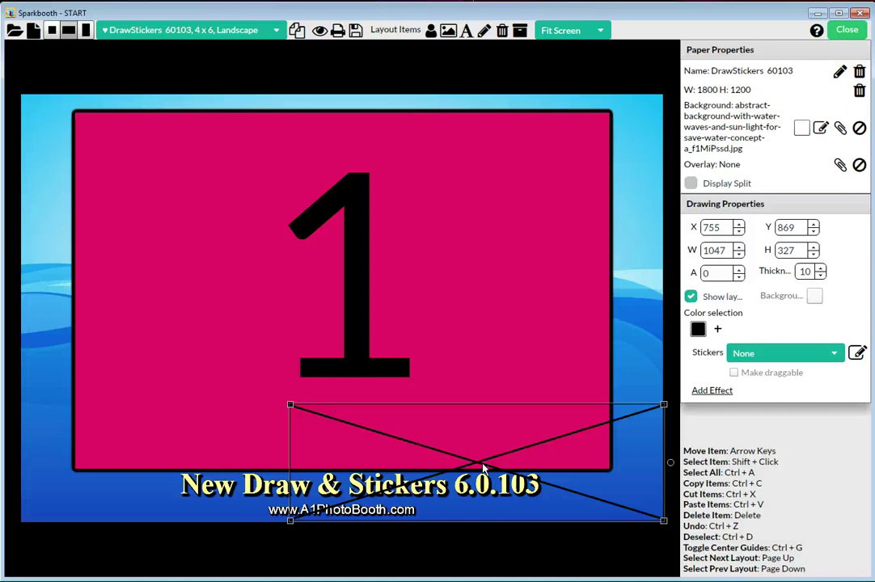
mouse_move(483, 467)
mouse_down()
mouse_move(405, 309)
mouse_move(345, 331)
mouse_up()
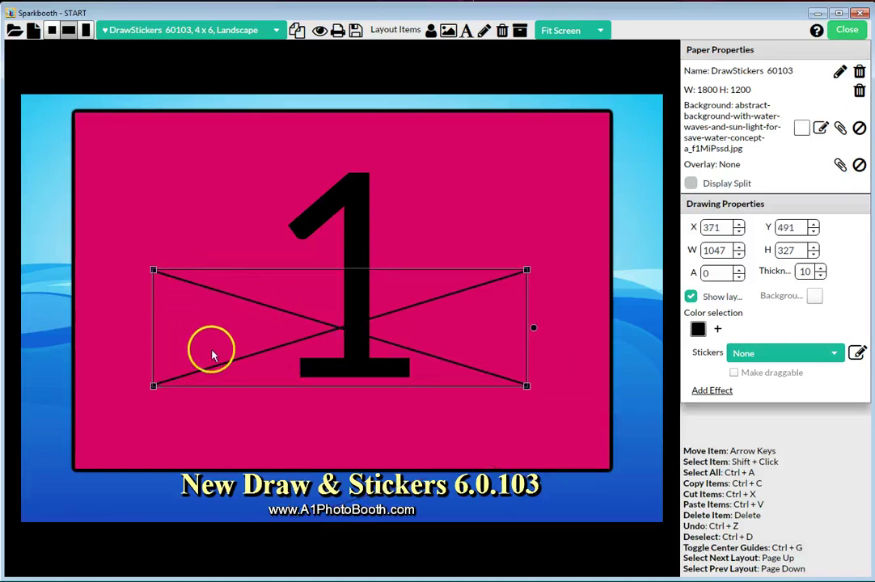
Step: Stretch the drawing area over nearly the whole layout, about 1779 by 1182 at X 14, Y 11
mouse_move(153, 271)
mouse_down()
mouse_move(104, 212)
mouse_move(53, 119)
mouse_move(22, 93)
mouse_move(26, 100)
mouse_up()
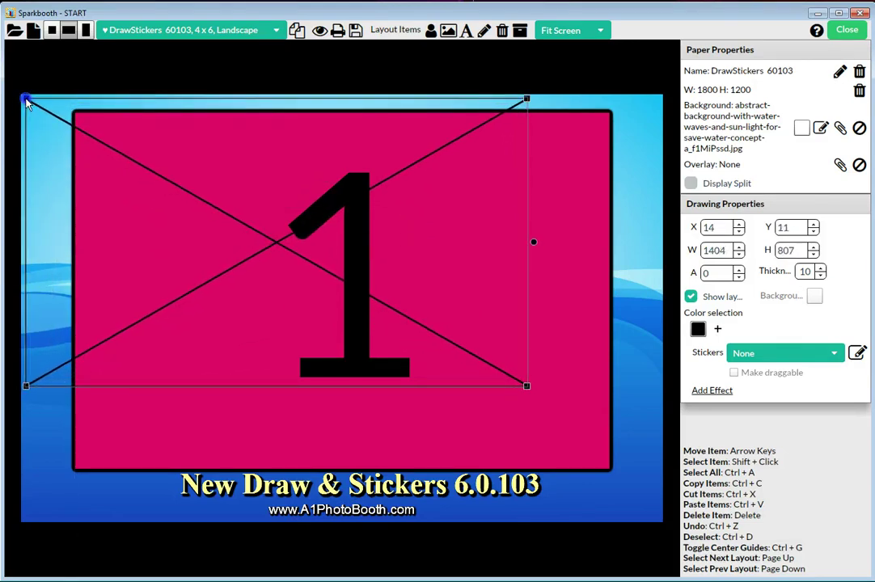
mouse_move(523, 390)
mouse_down()
mouse_move(572, 459)
mouse_move(661, 522)
mouse_up()
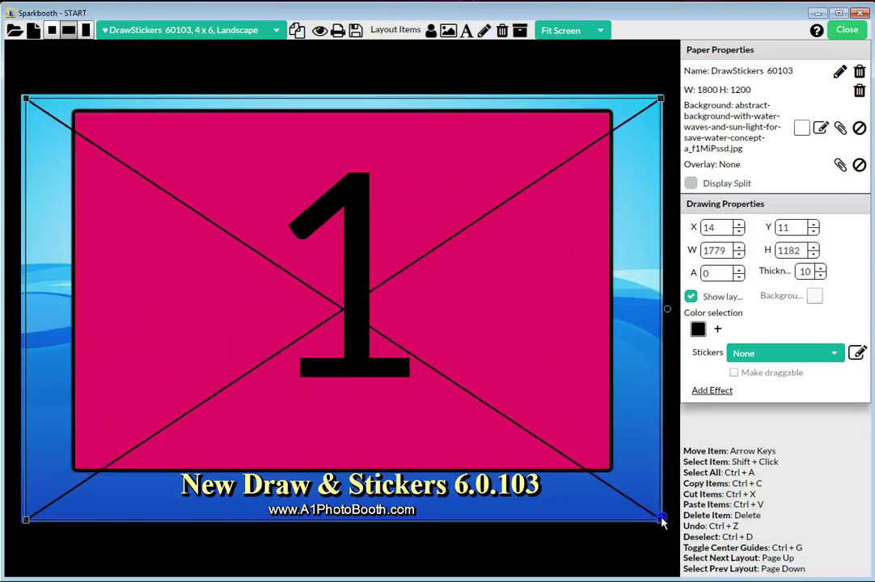
Step: Add five more drawing colors beside black and change the red swatch to a pure bright red
click(717, 333)
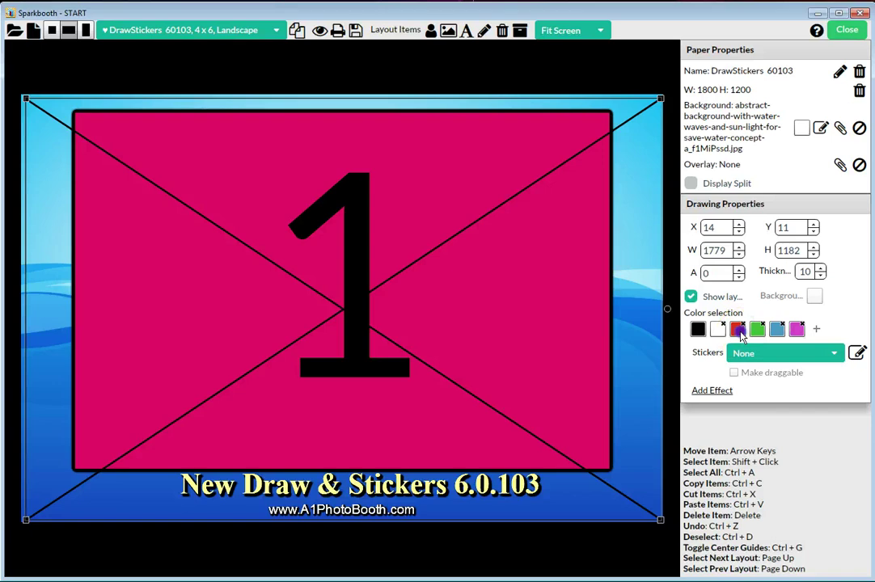
click(738, 332)
click(819, 415)
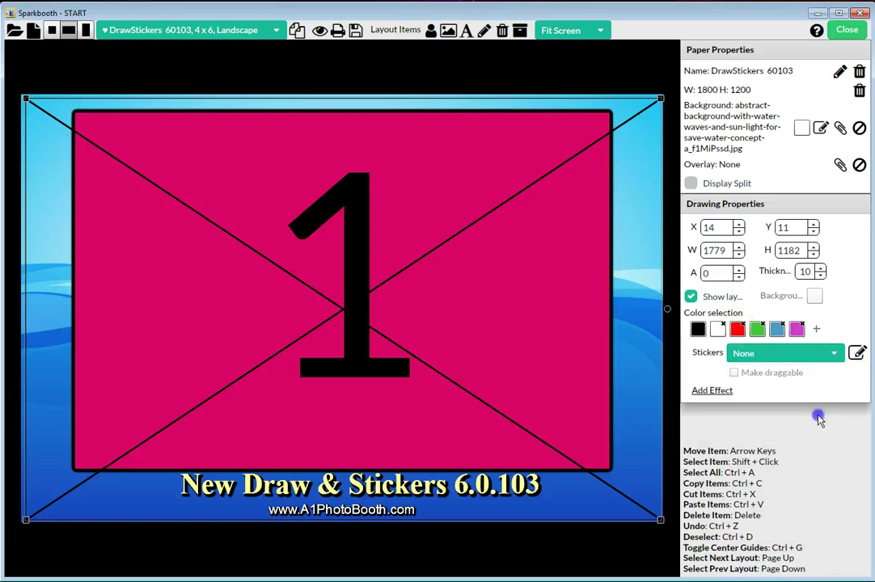
Step: Change the green drawing color to 339900 and the light blue one to a stronger blue, keeping black as it is
click(759, 330)
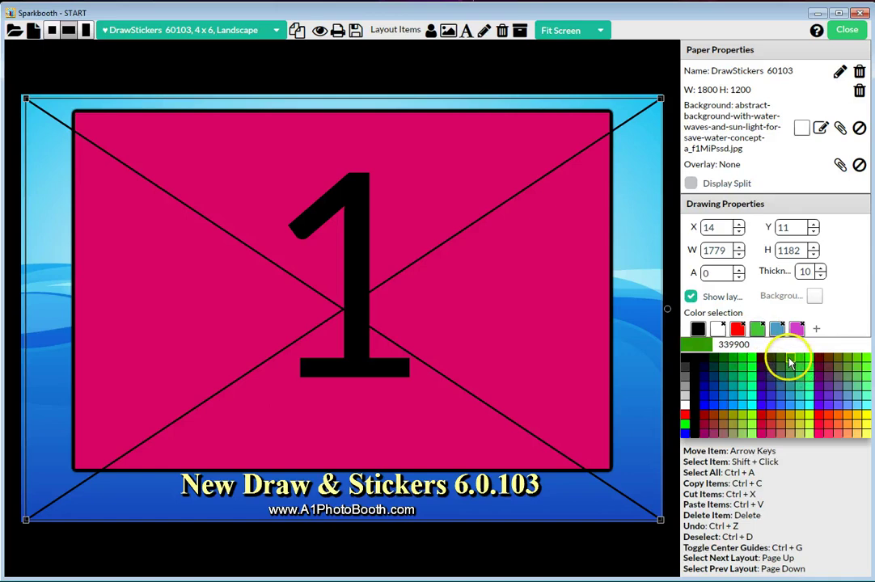
click(790, 362)
click(778, 328)
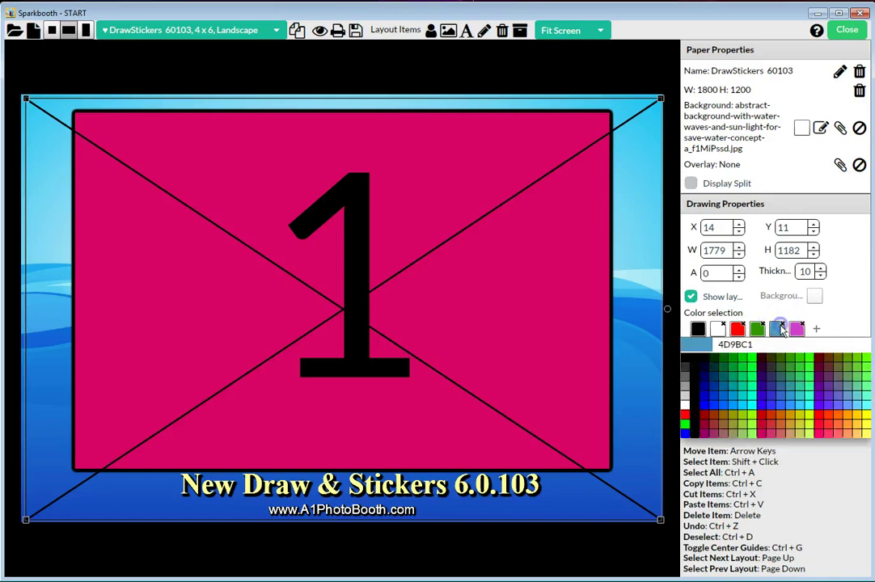
click(772, 406)
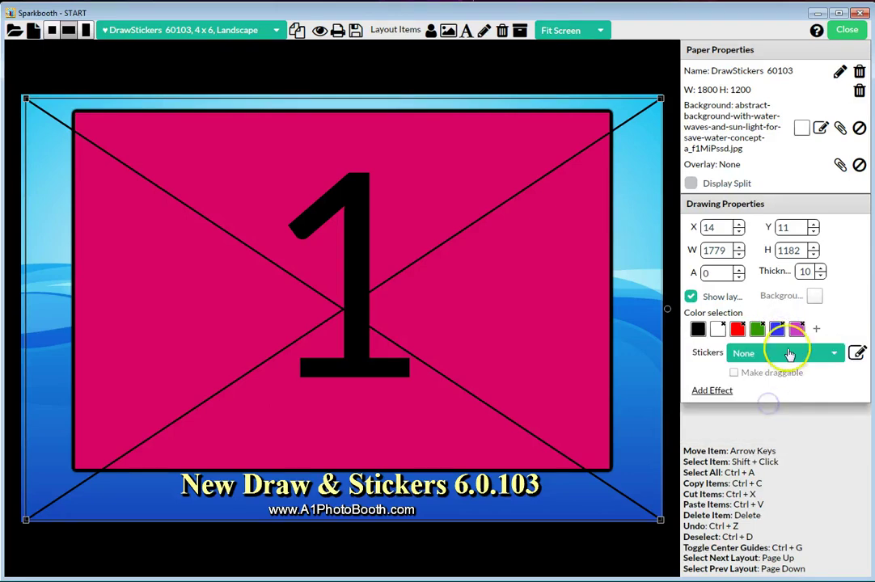
click(697, 328)
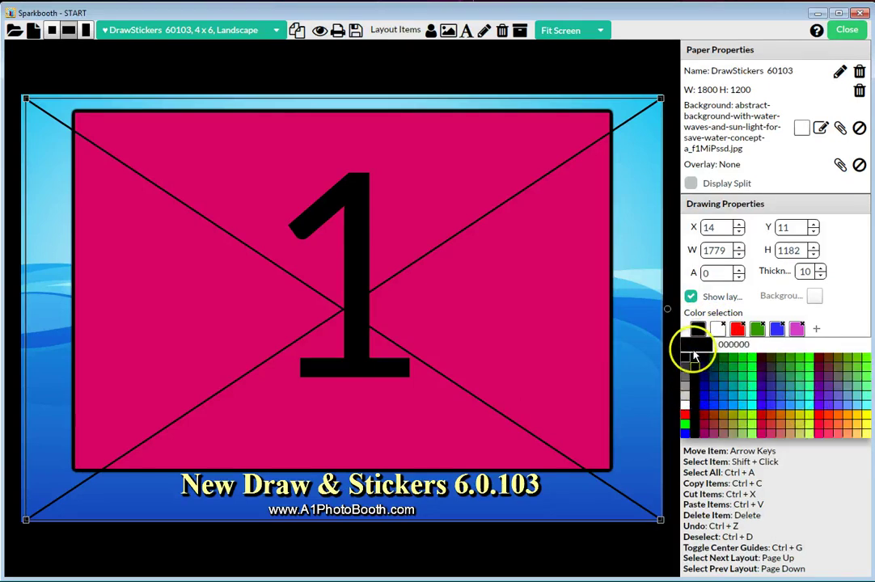
click(698, 327)
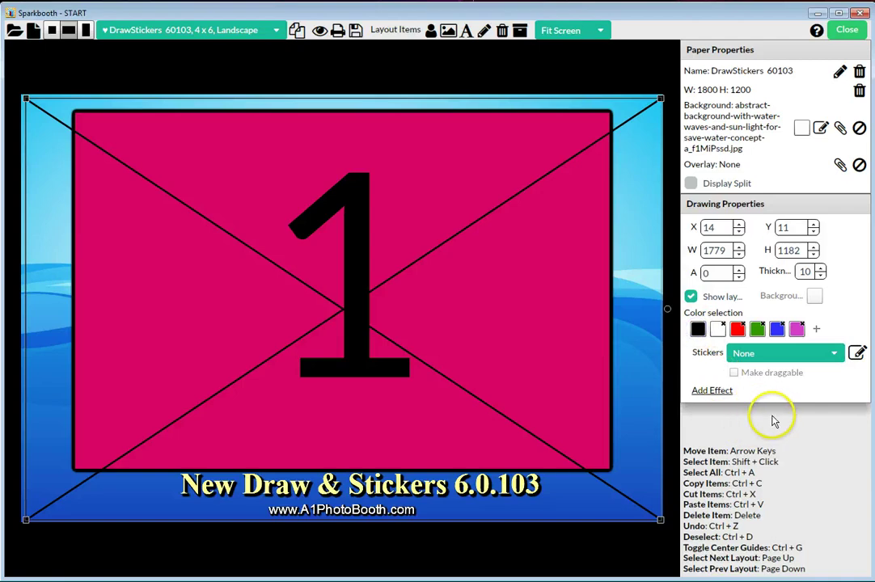
Step: Assign the Emojis sticker set to the drawing area
click(833, 354)
click(838, 415)
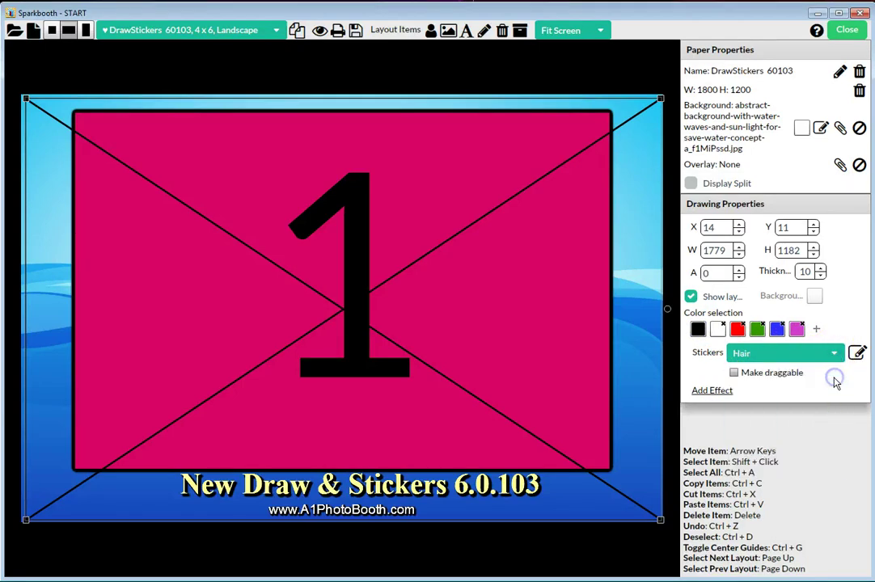
click(834, 353)
scroll(784, 404, up, 1)
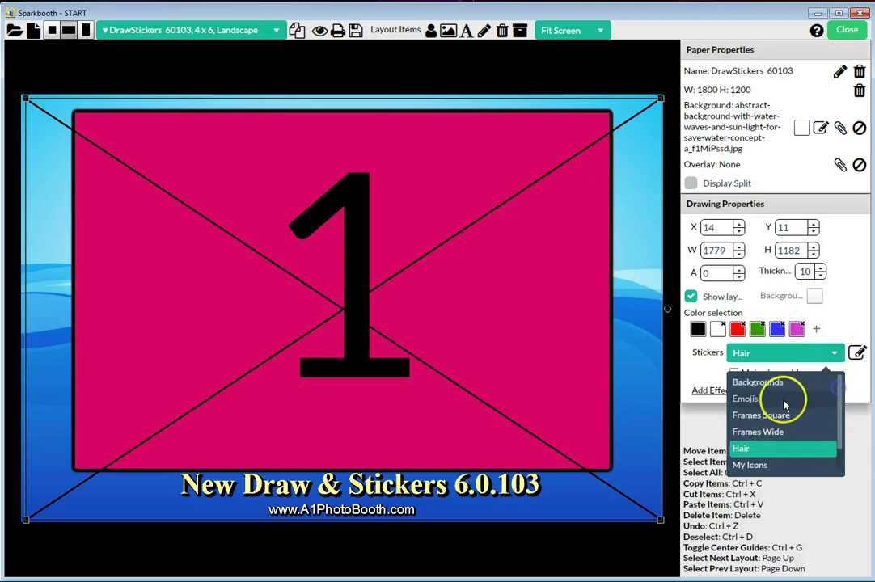
click(768, 400)
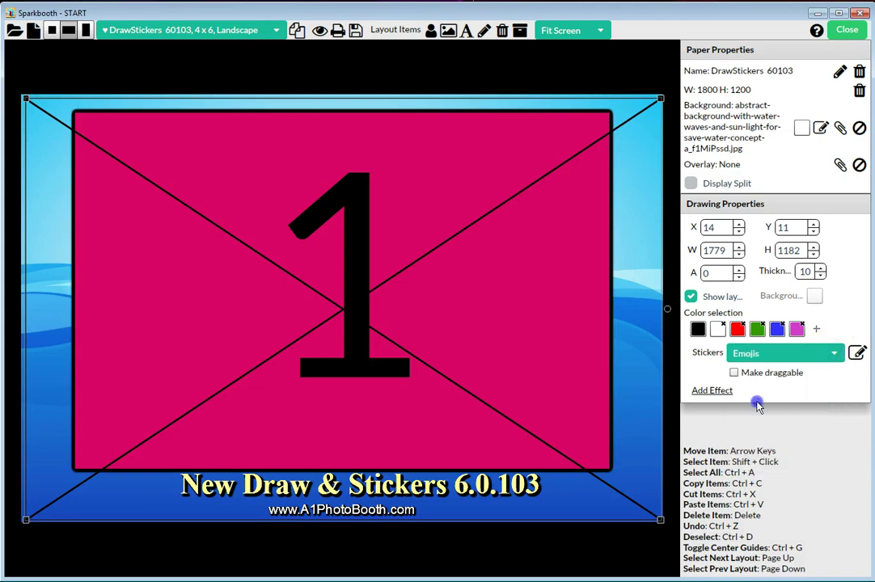
Step: Open the Emojis sticker set for editing, look through its stickers and hide the bomb sticker
click(857, 354)
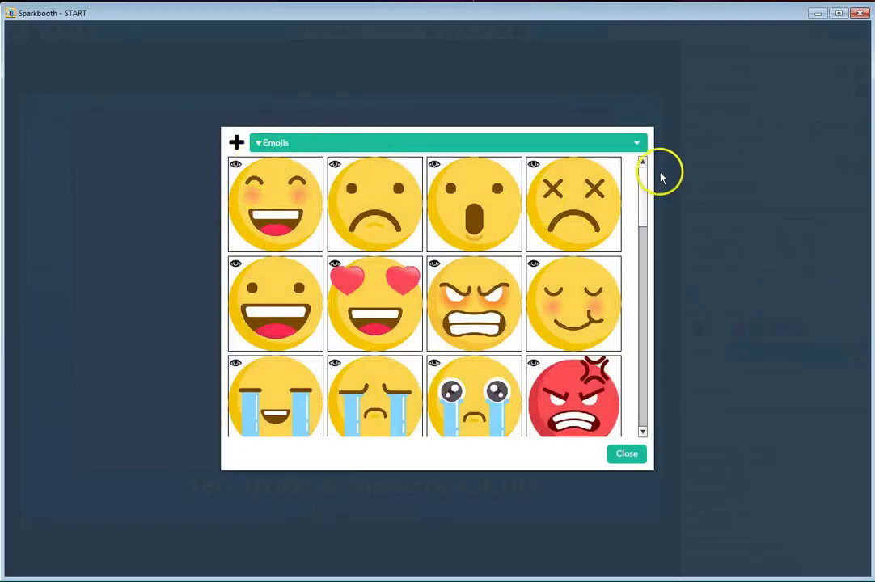
drag(643, 181, 649, 240)
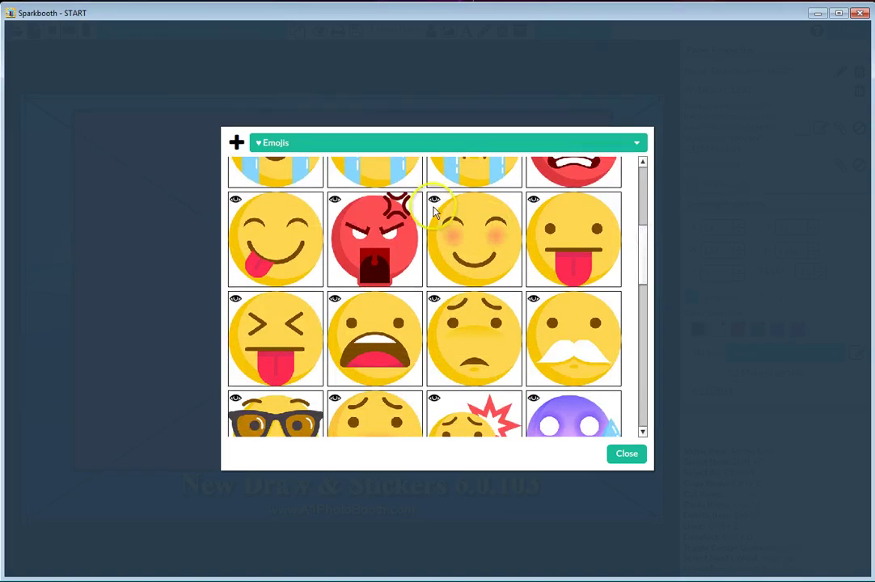
drag(646, 260, 647, 350)
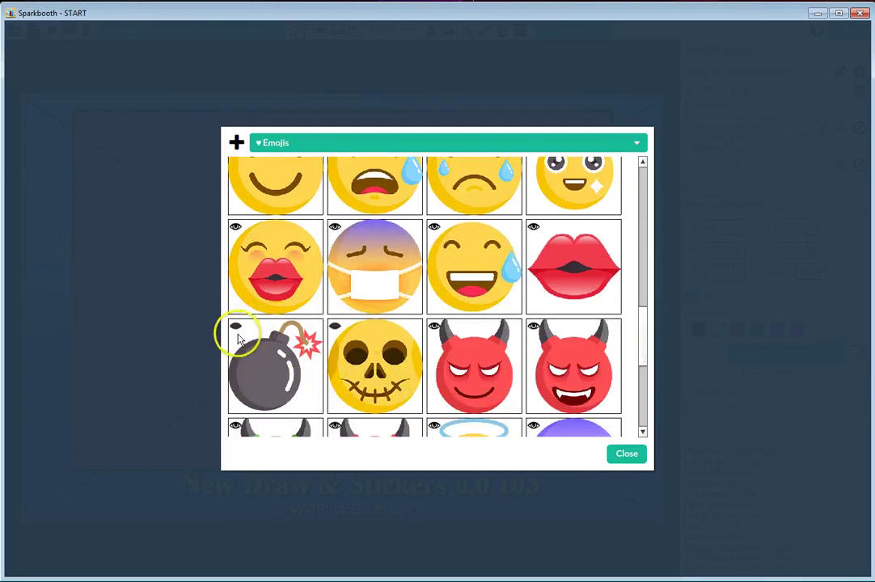
click(236, 330)
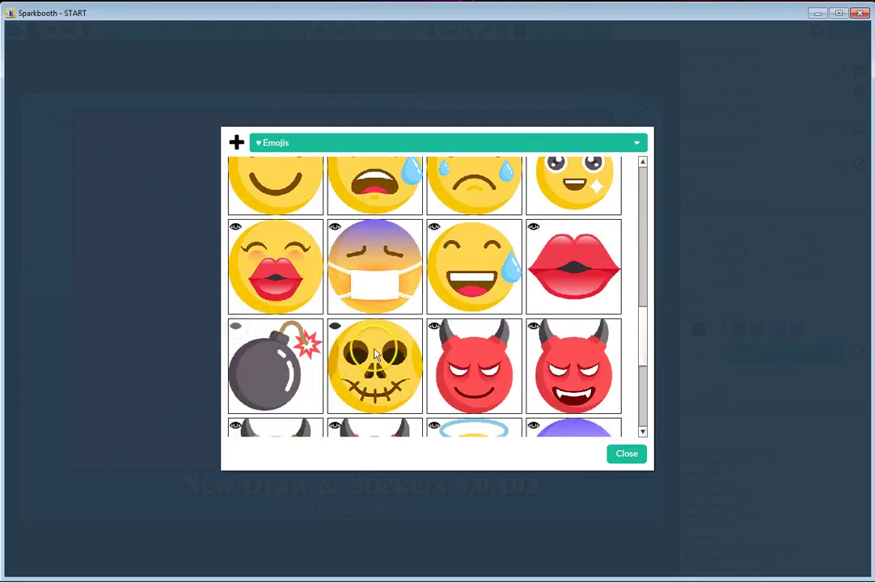
click(483, 368)
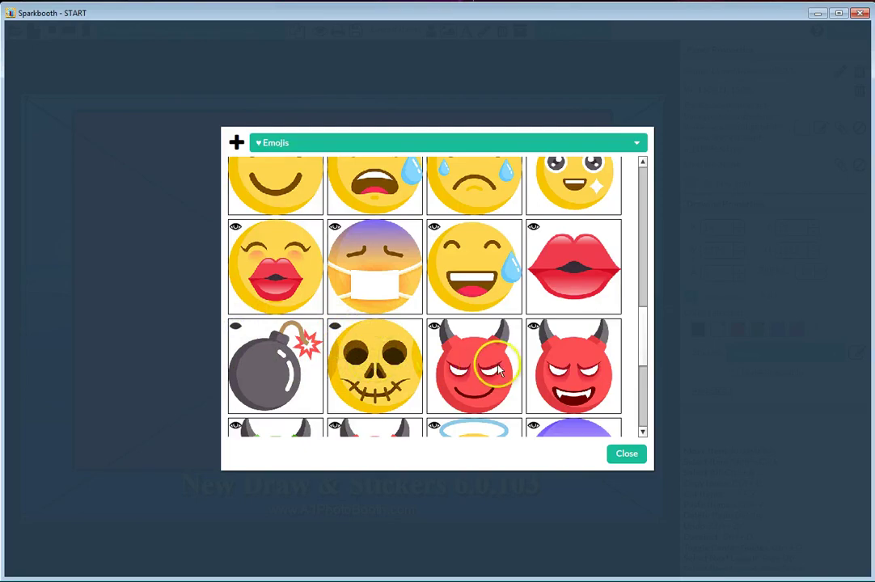
drag(642, 346, 639, 188)
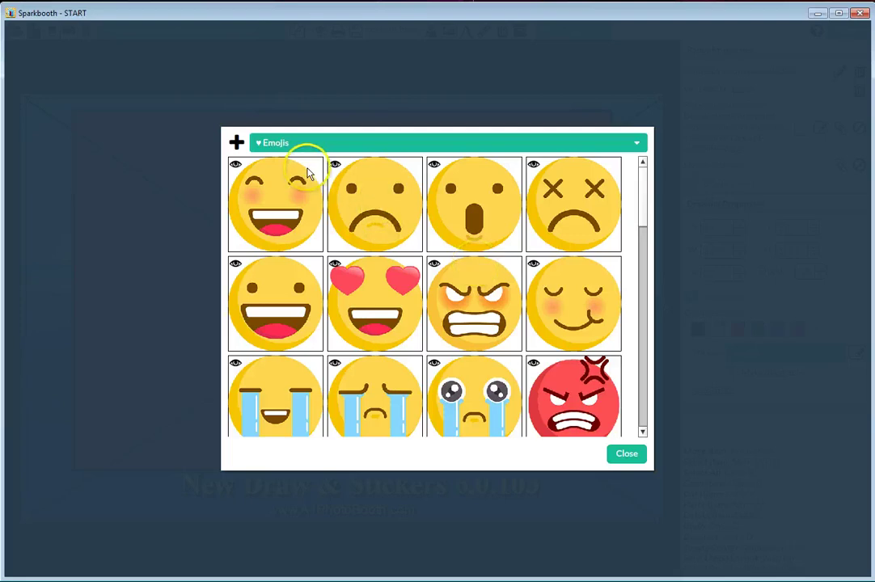
Step: Create a new stickers set named "New ones"
click(237, 144)
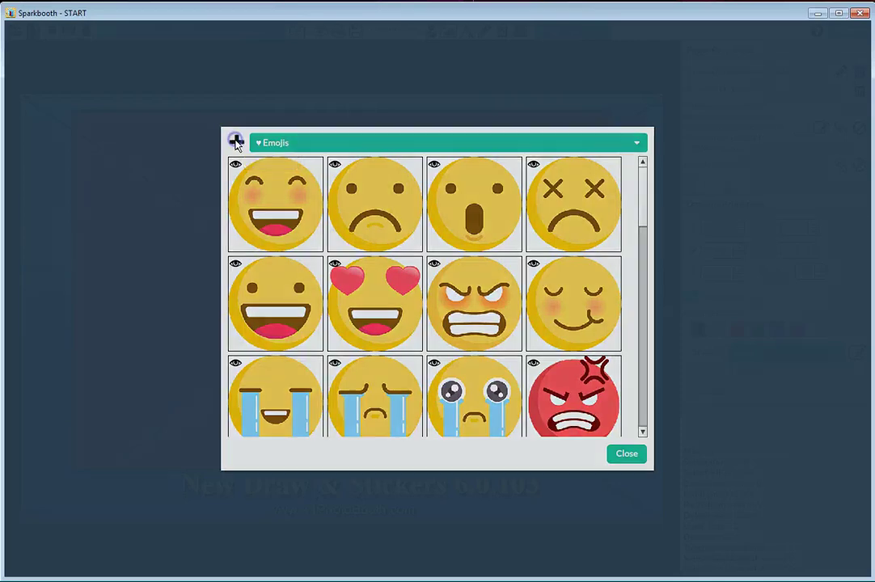
drag(431, 293, 316, 281)
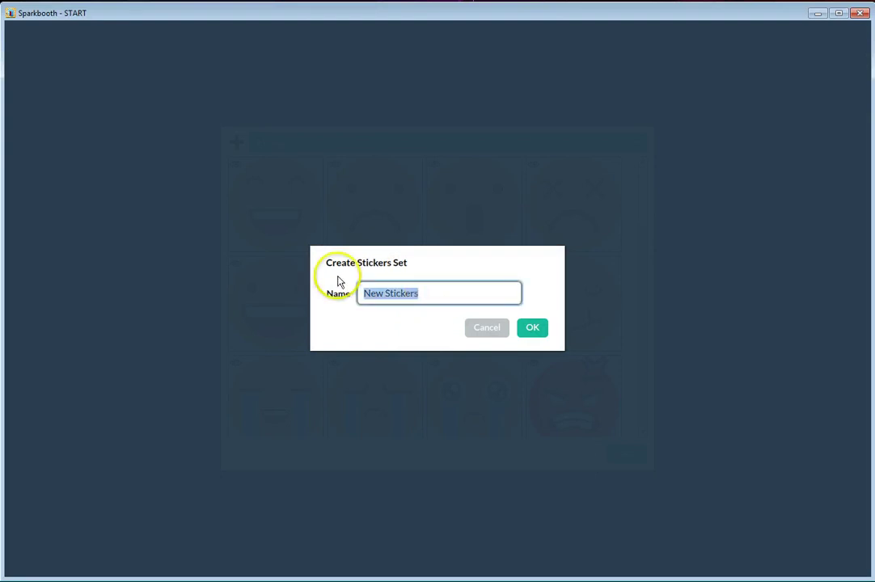
text(N)
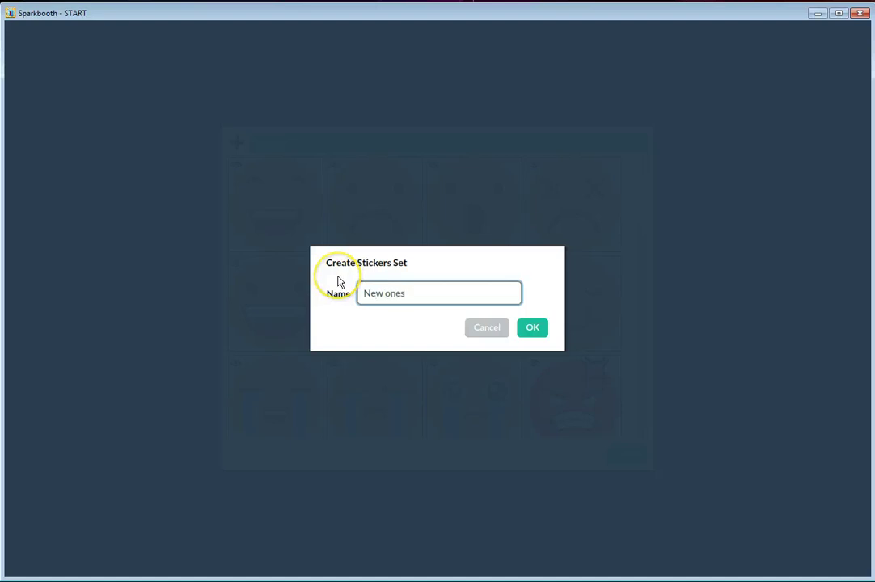
click(529, 329)
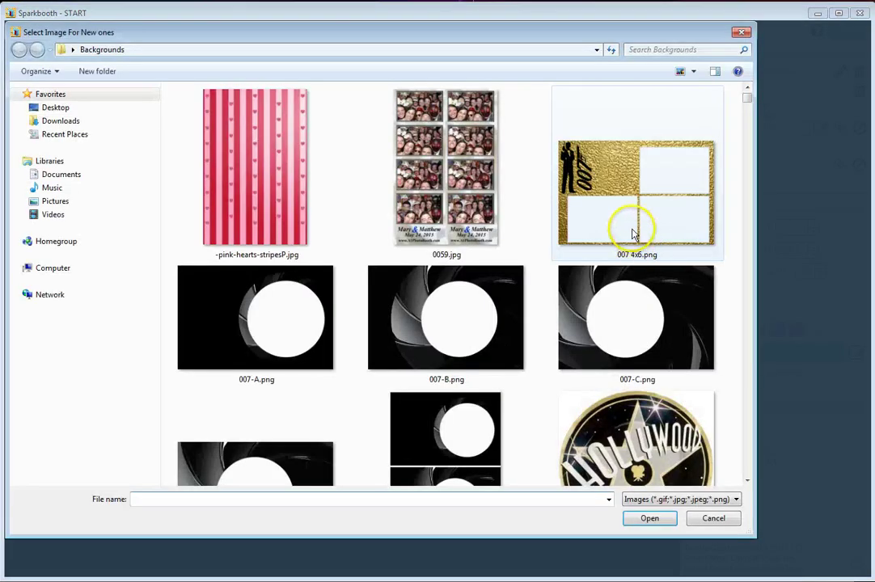
Step: Add the image Ballons1a.png from the Backgrounds folder to the New ones sticker set
scroll(726, 122, up, 5)
drag(748, 92, 750, 157)
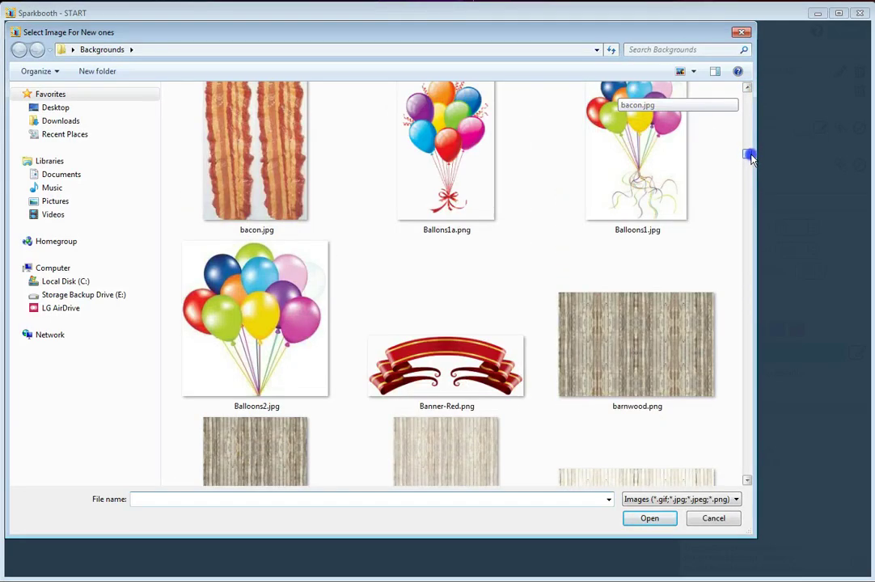
click(452, 173)
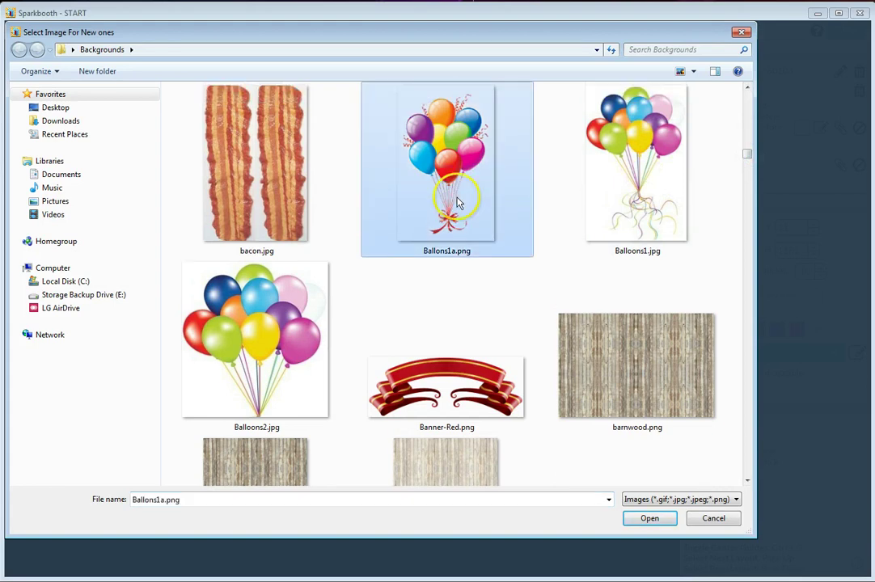
click(649, 518)
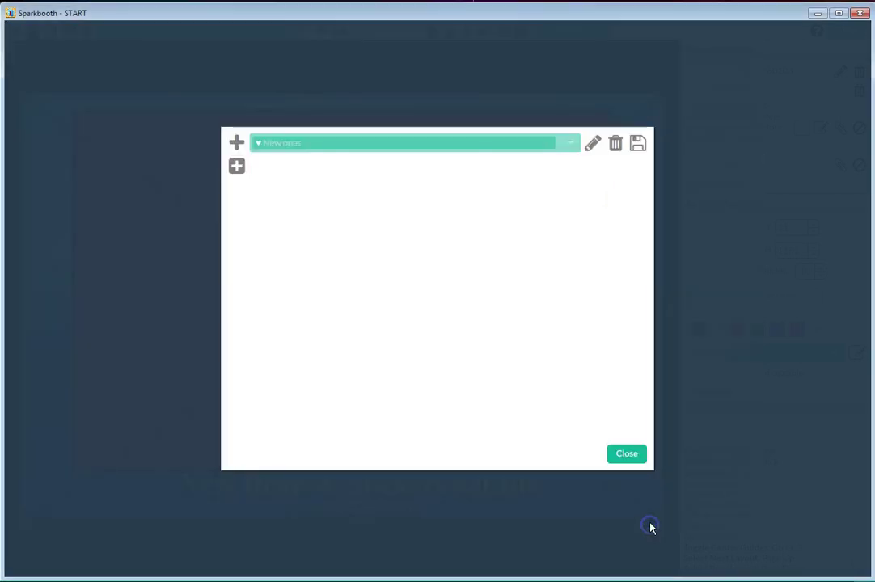
Step: Add PalmTree.png from the Backgrounds folder as a second sticker in the New ones set
click(237, 168)
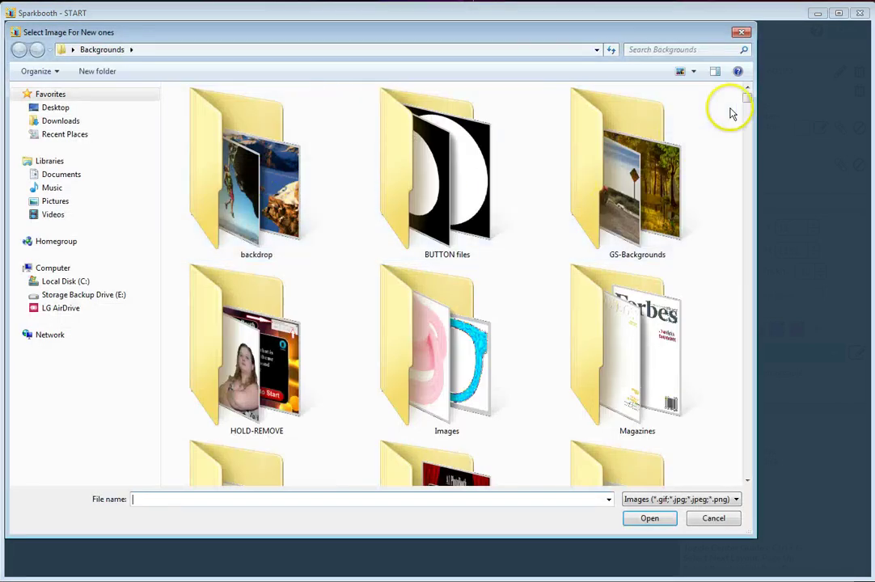
drag(745, 94, 752, 365)
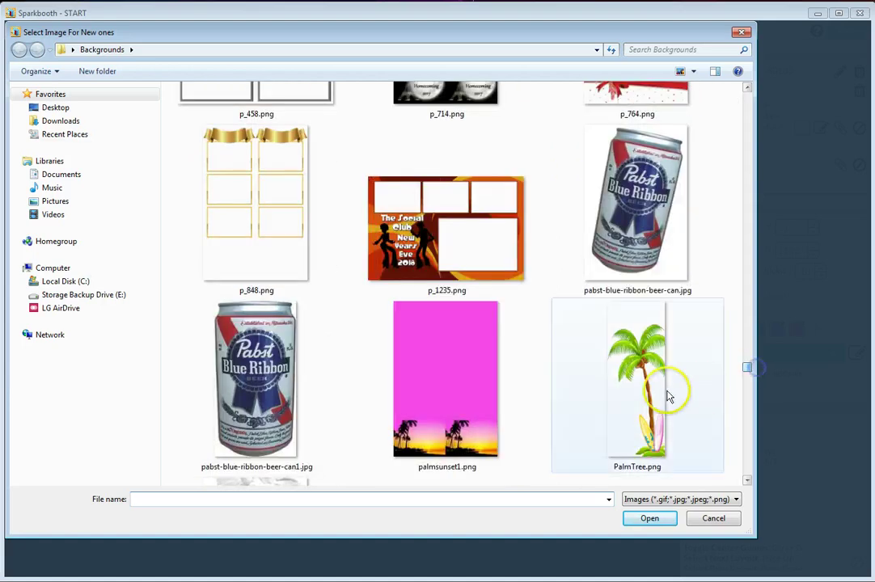
click(679, 436)
click(653, 521)
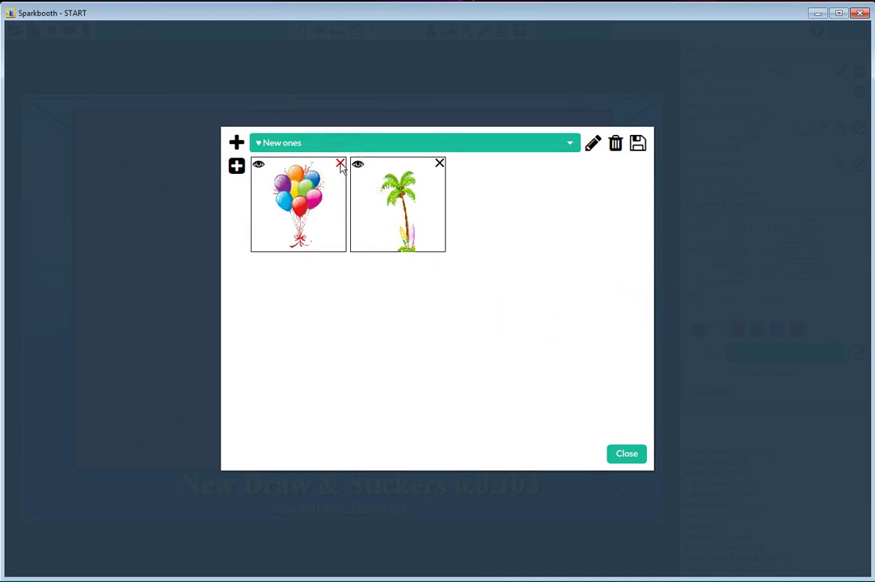
Step: Remove the palm tree sticker from the New ones set and delete the whole set
click(439, 164)
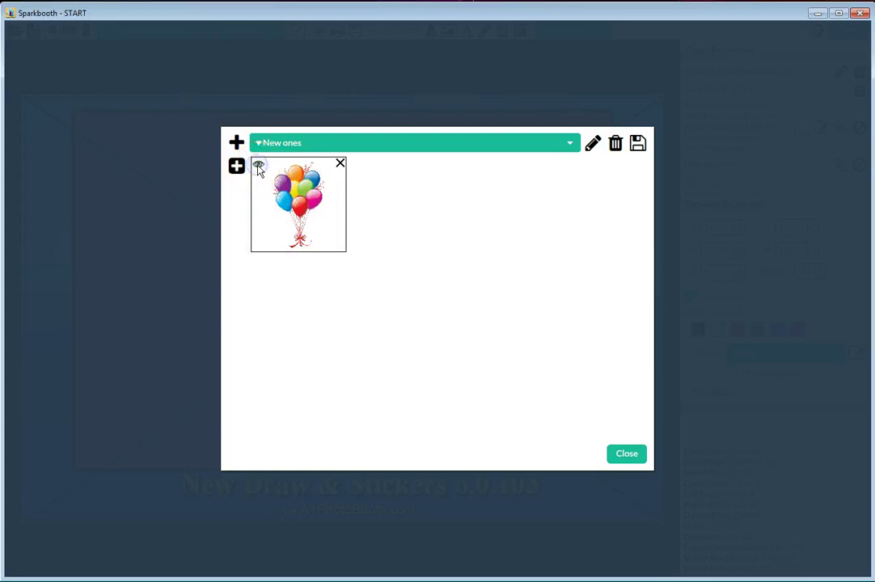
click(615, 145)
Step: Choose the My Icons sticker set, look through its stickers and close the sticker editor
click(636, 143)
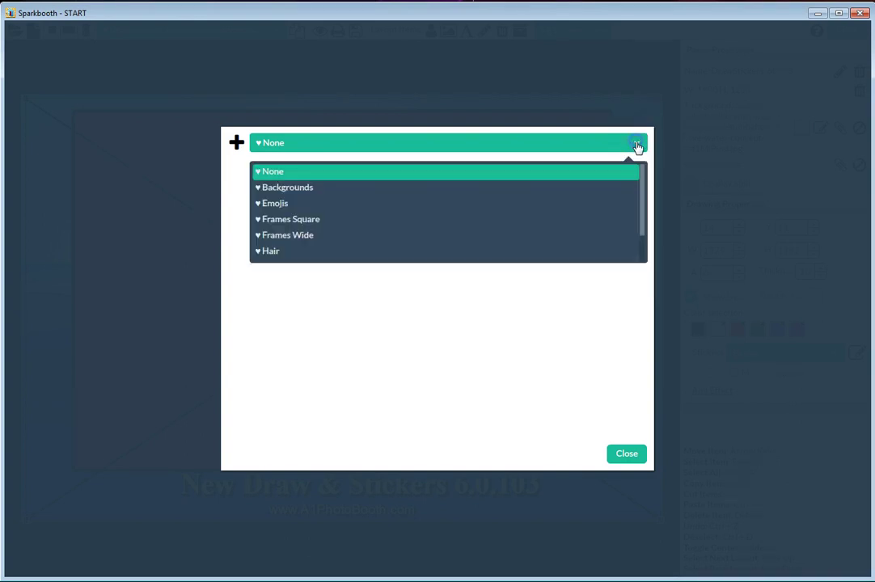
scroll(296, 196, down, 2)
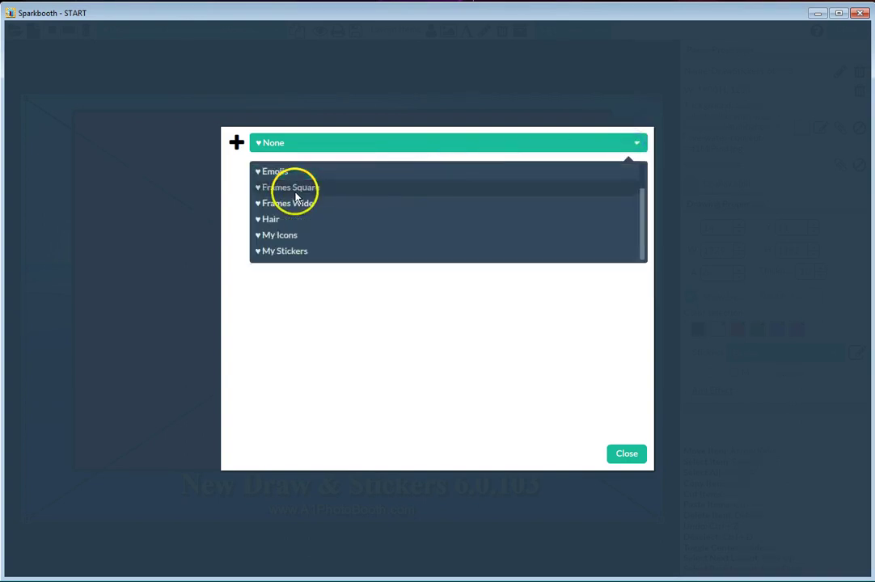
click(289, 234)
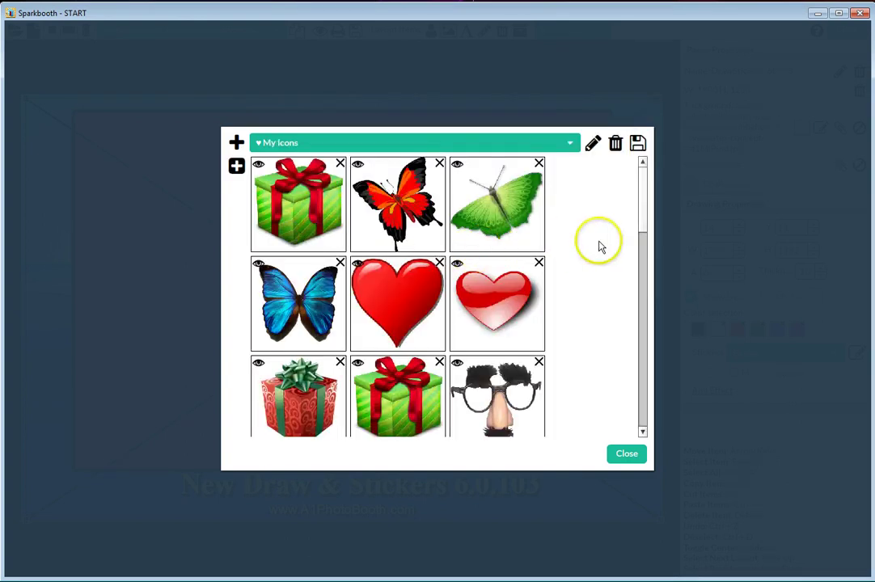
drag(644, 205, 655, 408)
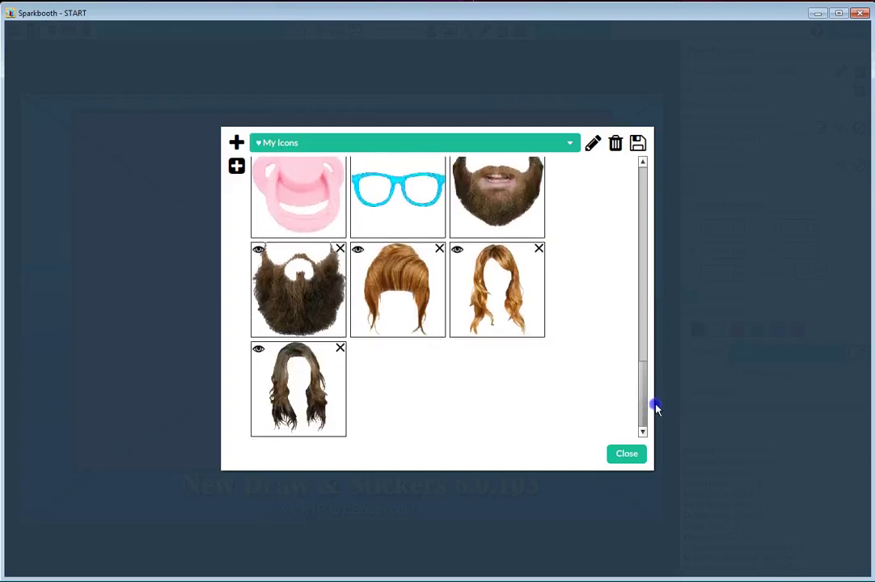
click(618, 452)
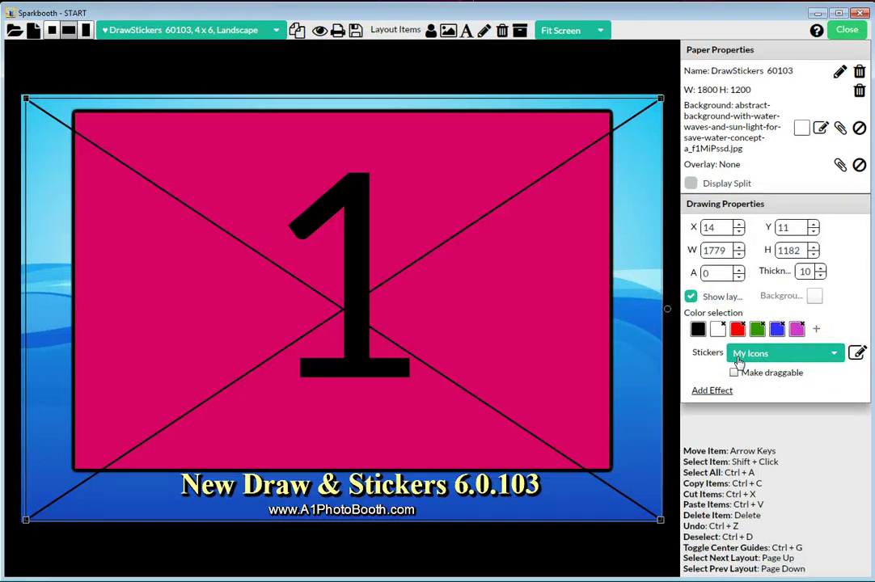
Step: Make the stickers of the drawing area draggable and deselect the drawing area
click(750, 364)
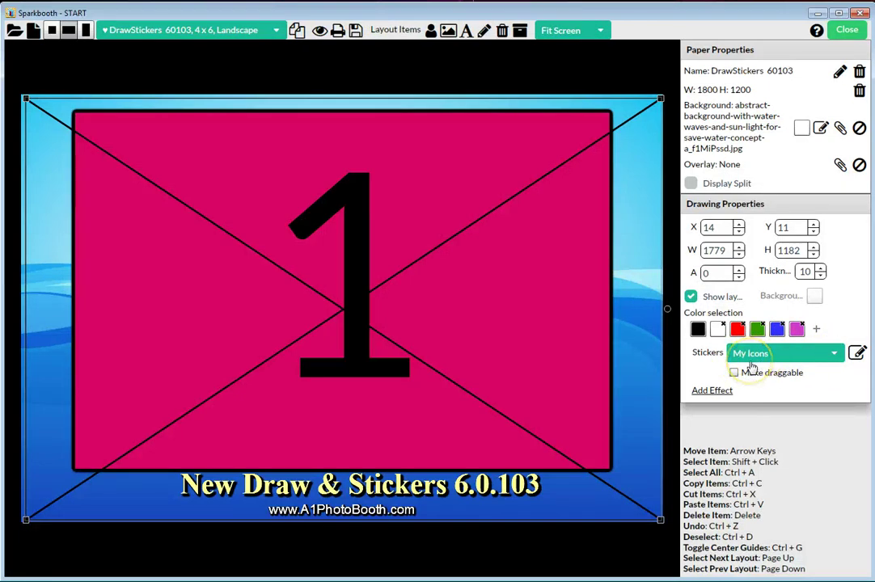
click(733, 374)
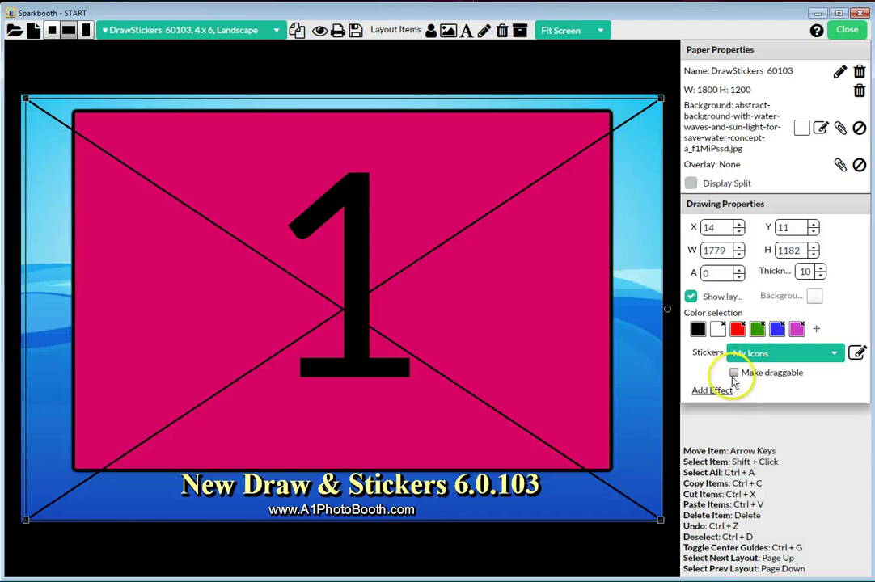
drag(755, 381, 779, 382)
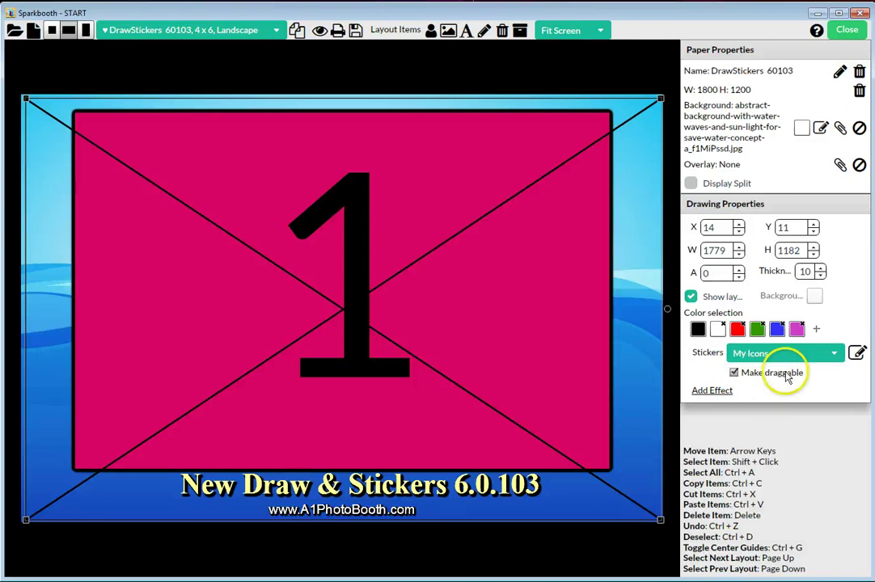
click(656, 62)
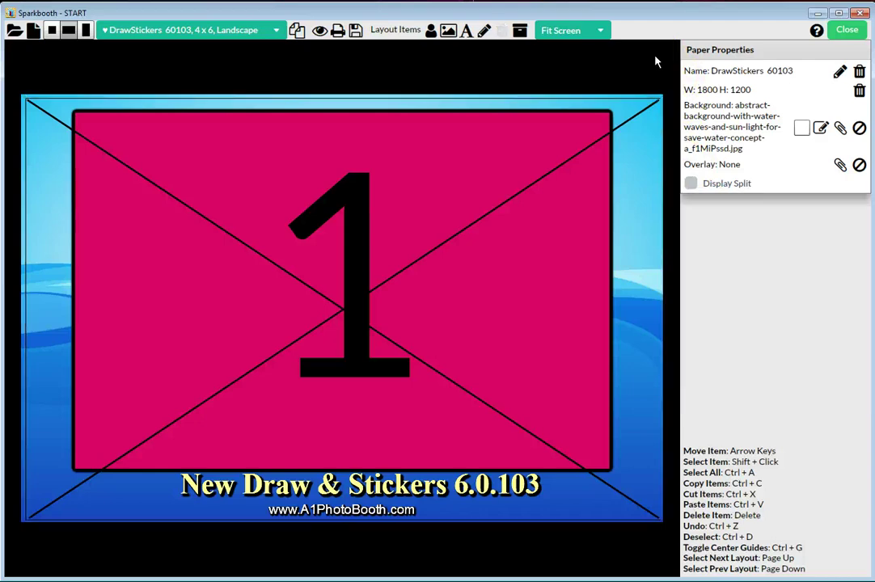
click(526, 333)
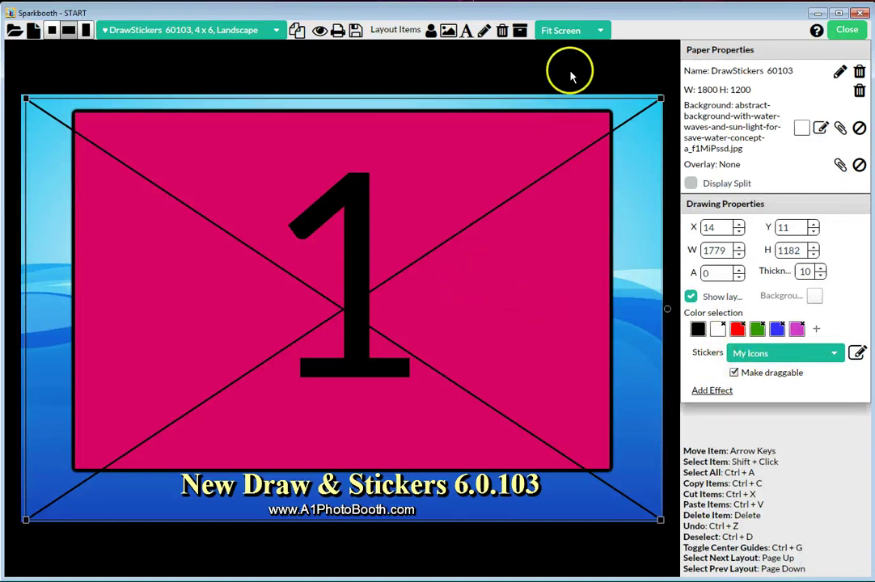
click(576, 97)
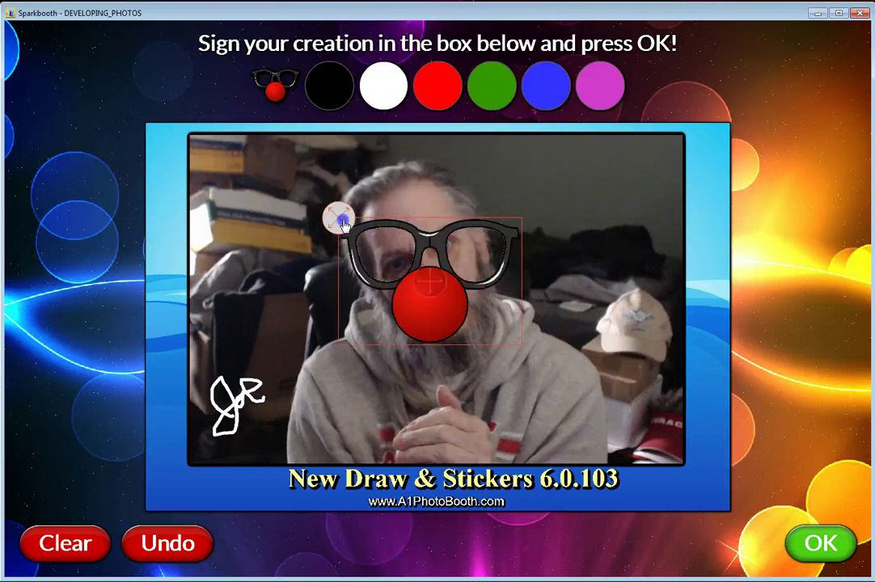
Step: Shrink, tilt and reposition the black glasses with red nose sticker so it fits the man's tilted face
drag(343, 224, 347, 252)
click(445, 296)
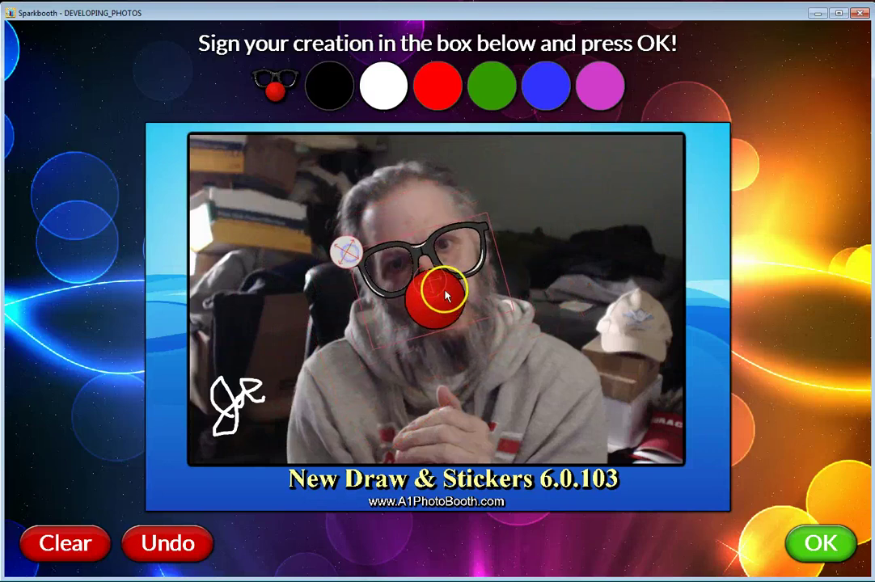
drag(429, 283, 428, 273)
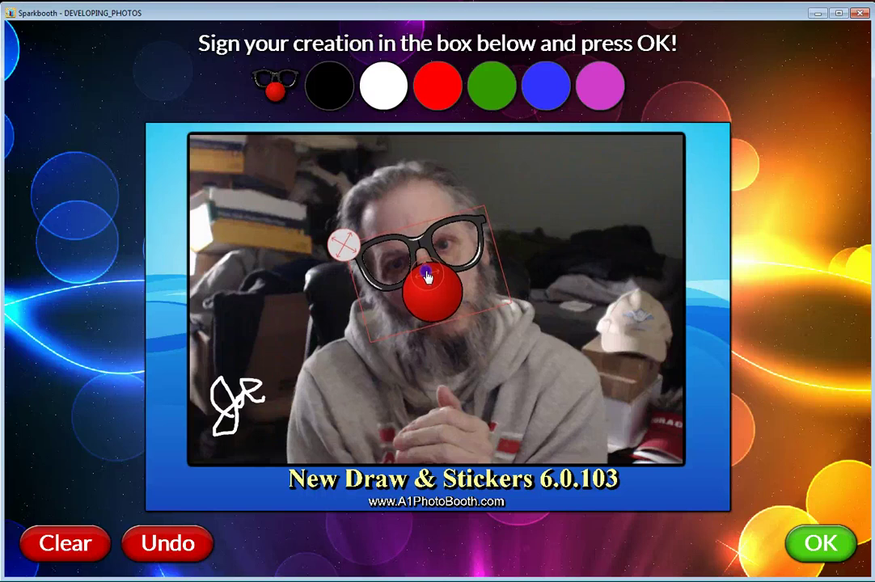
click(356, 254)
mouse_move(357, 254)
mouse_down()
mouse_move(342, 244)
mouse_move(356, 262)
mouse_up()
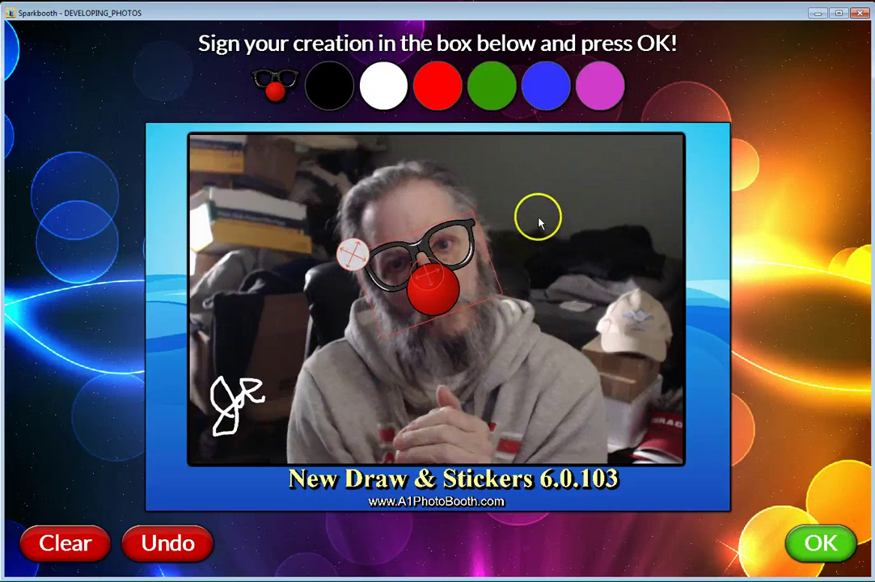
Step: Add the short ginger hair sticker to the photo, then enlarge, tilt and place it over the man's head
click(279, 89)
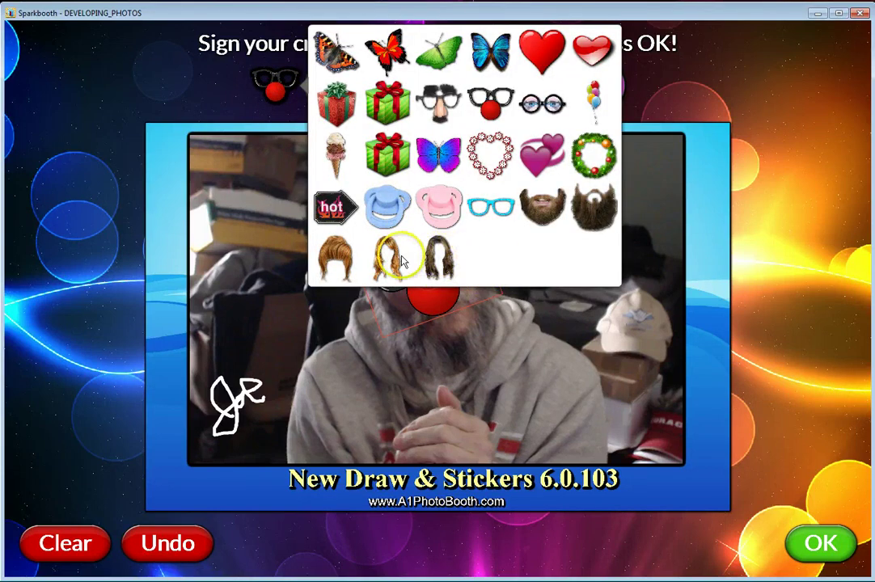
click(338, 258)
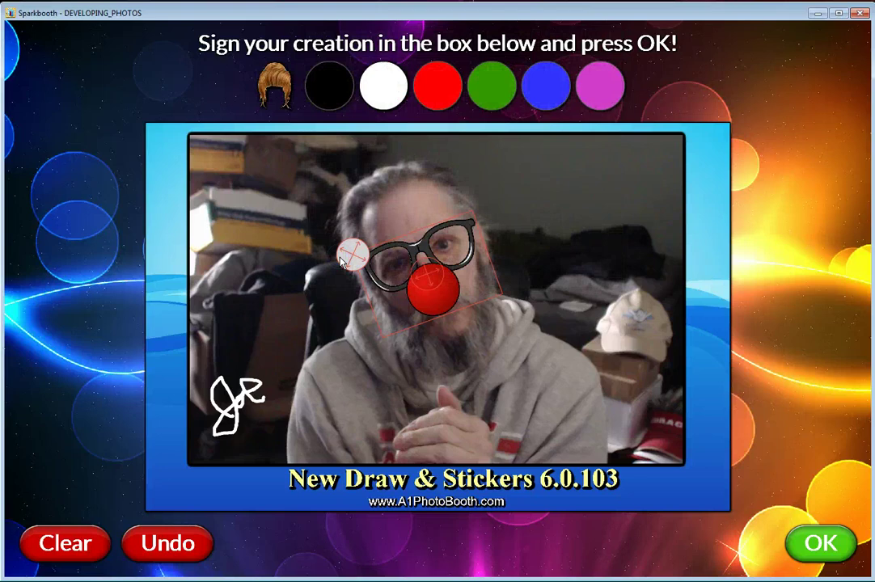
click(257, 207)
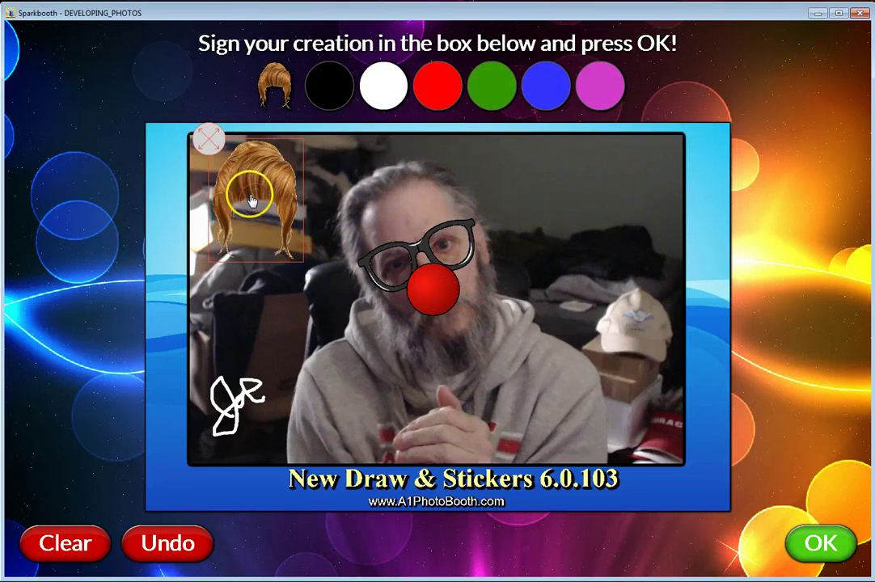
drag(246, 193, 343, 253)
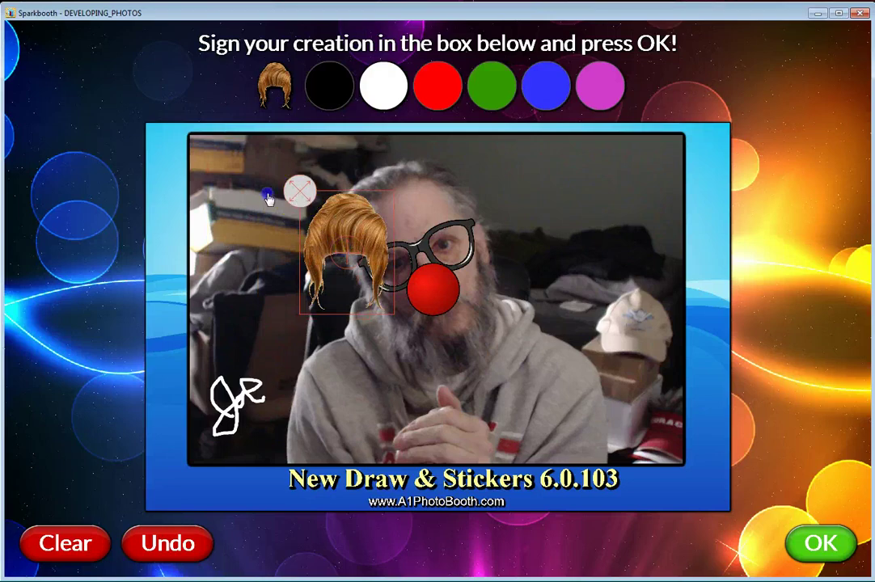
drag(269, 199, 244, 185)
drag(329, 246, 402, 227)
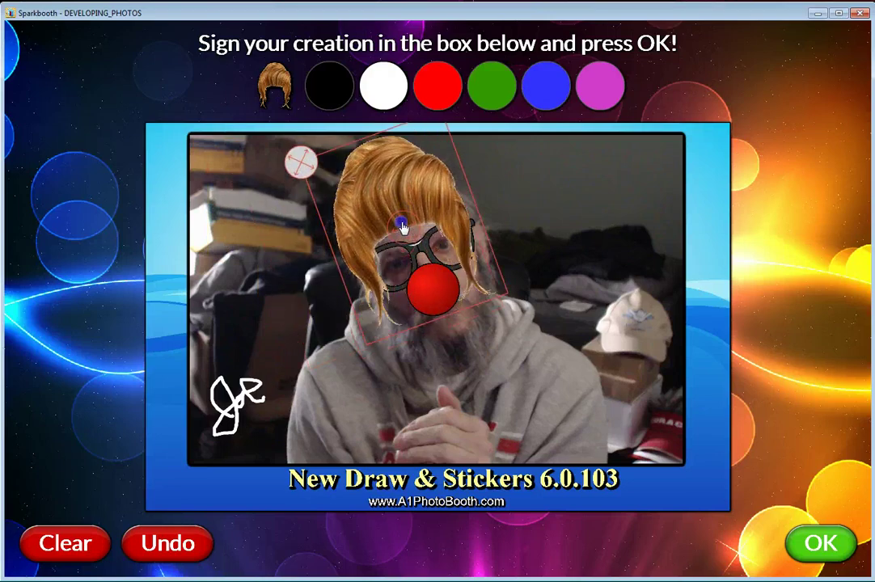
mouse_move(305, 159)
mouse_down()
mouse_move(275, 162)
mouse_move(289, 165)
mouse_move(290, 153)
mouse_move(293, 162)
mouse_up()
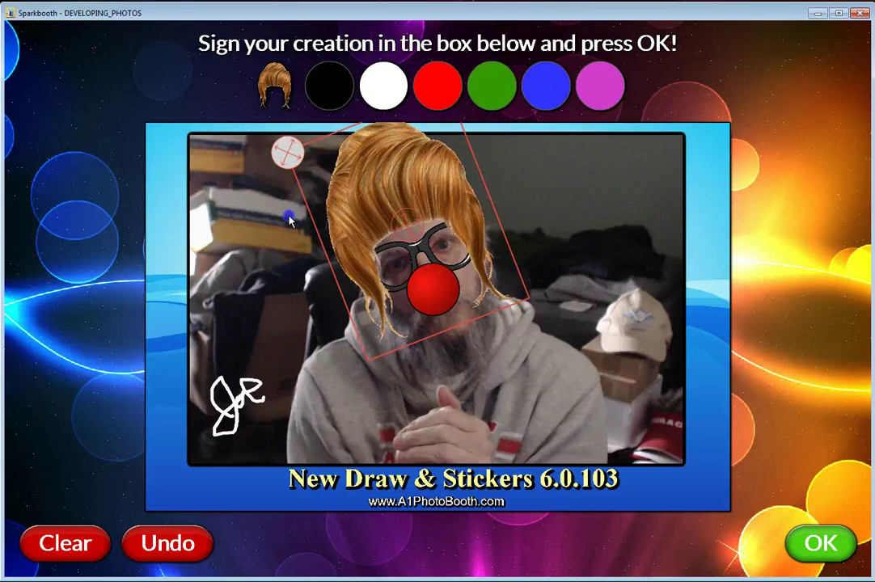
Step: Move the hair and glasses stickers off the man's face, put the hair back on his head and enlarge it slightly
drag(379, 232, 291, 281)
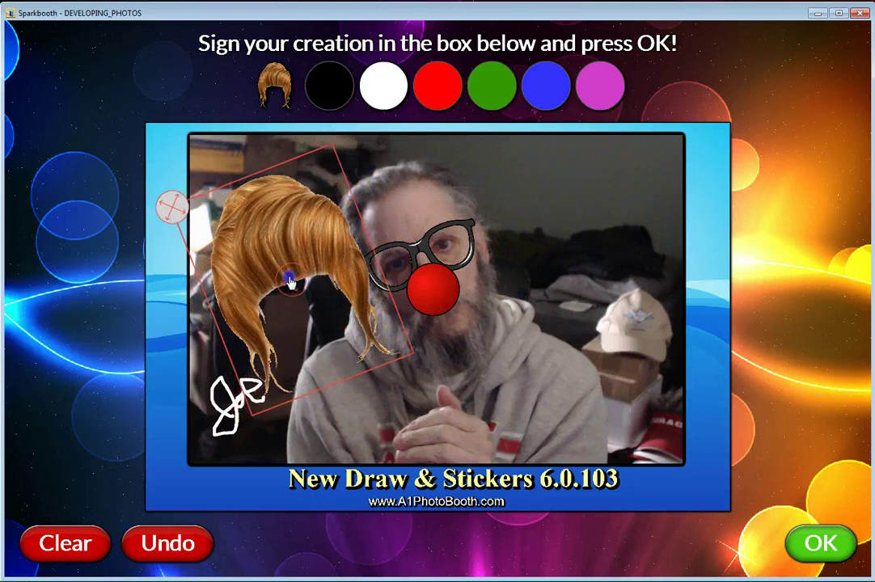
drag(437, 287, 600, 338)
click(275, 273)
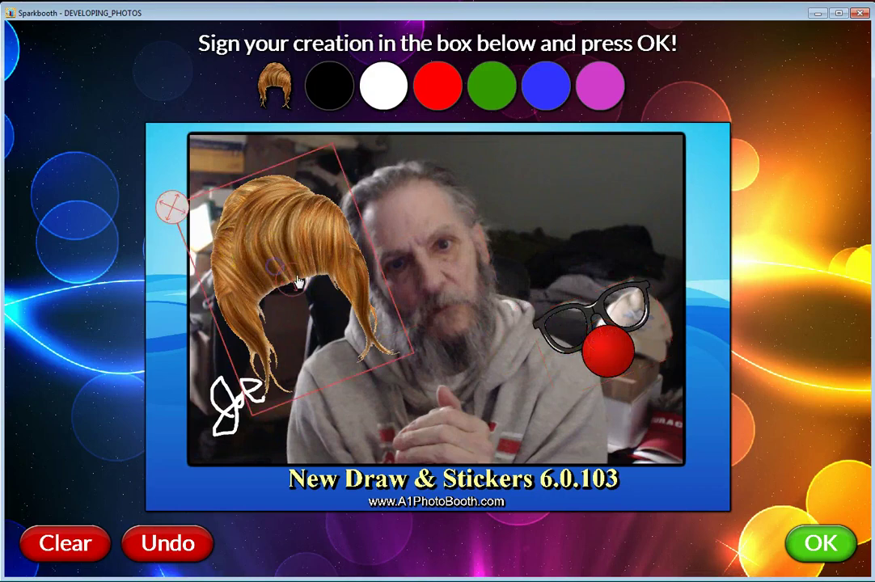
drag(304, 283, 414, 230)
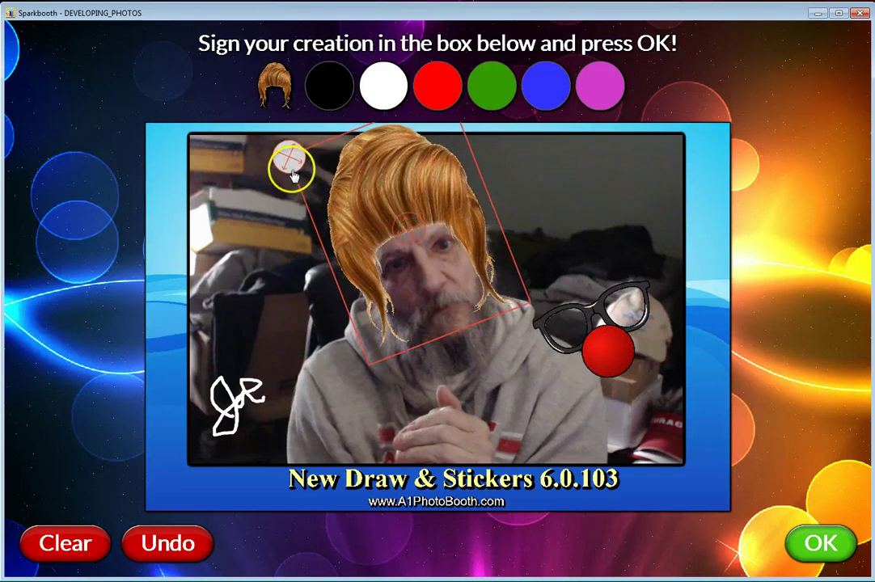
drag(293, 175, 283, 174)
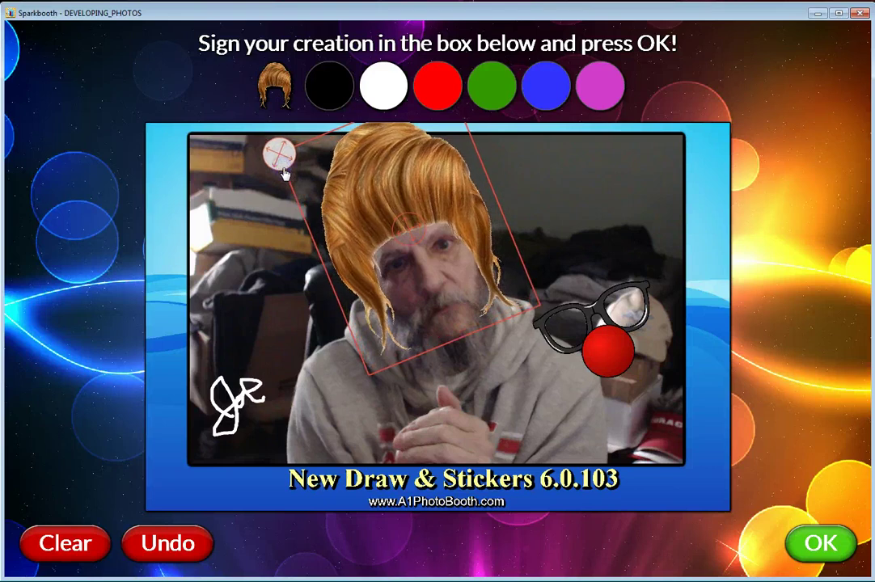
Step: Move the glasses with red nose sticker back over the man's eyes and nose, and deselect it
click(622, 344)
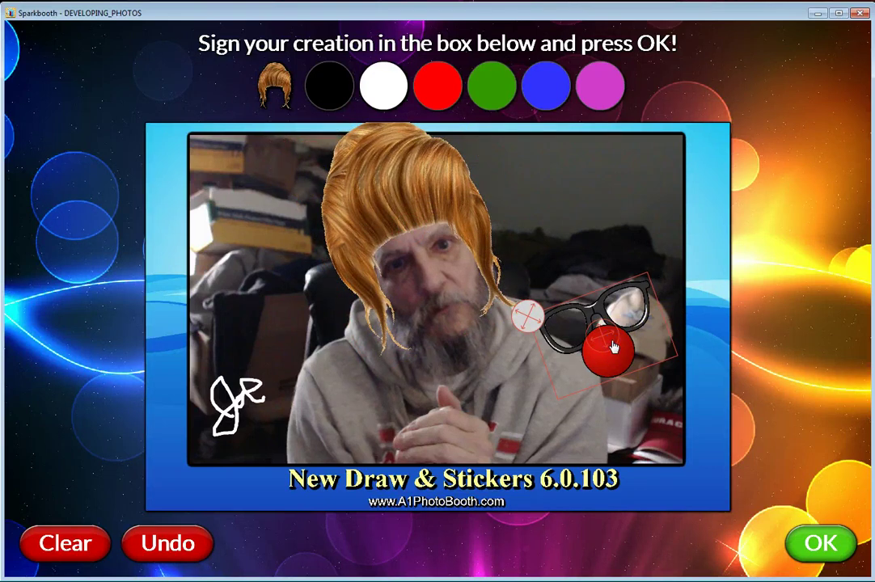
drag(612, 346, 438, 282)
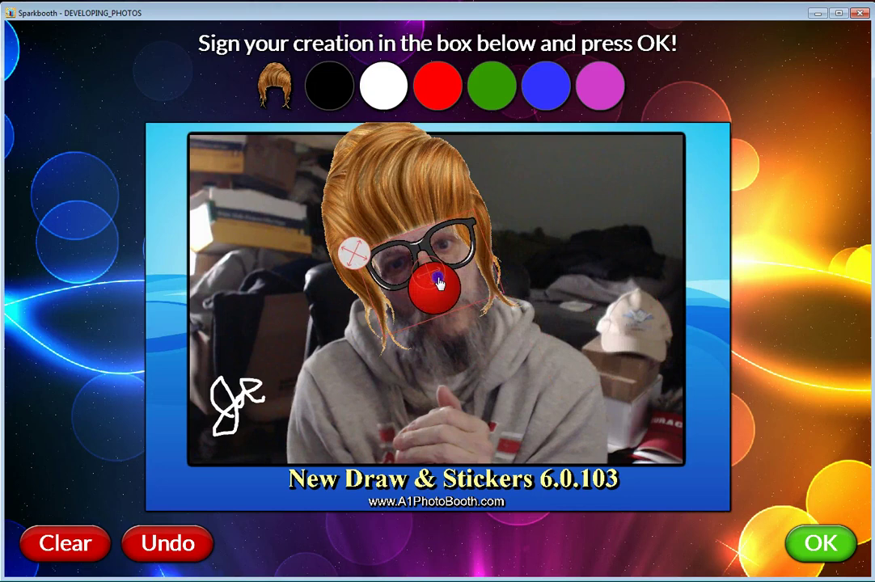
click(388, 94)
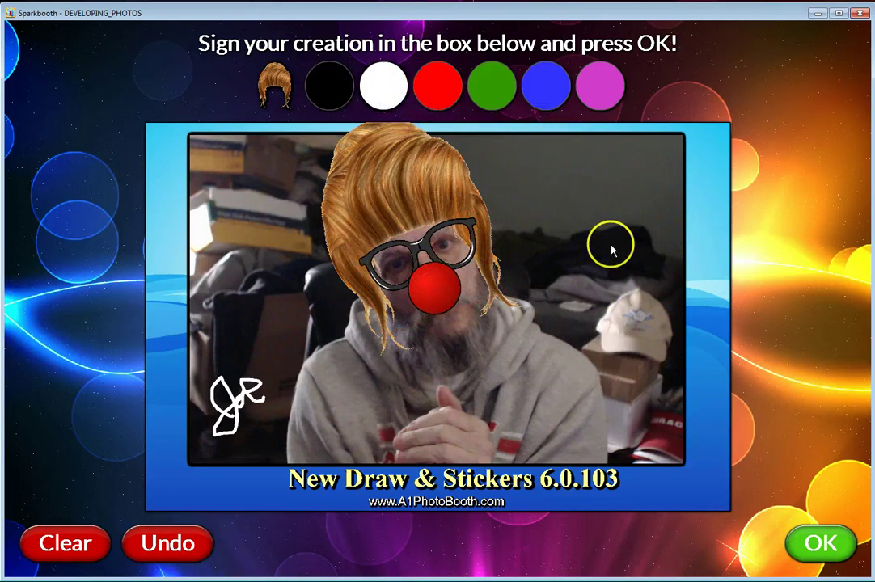
Step: Add the green gift box sticker in the photo's lower right corner and enlarge it over the photo border
click(257, 75)
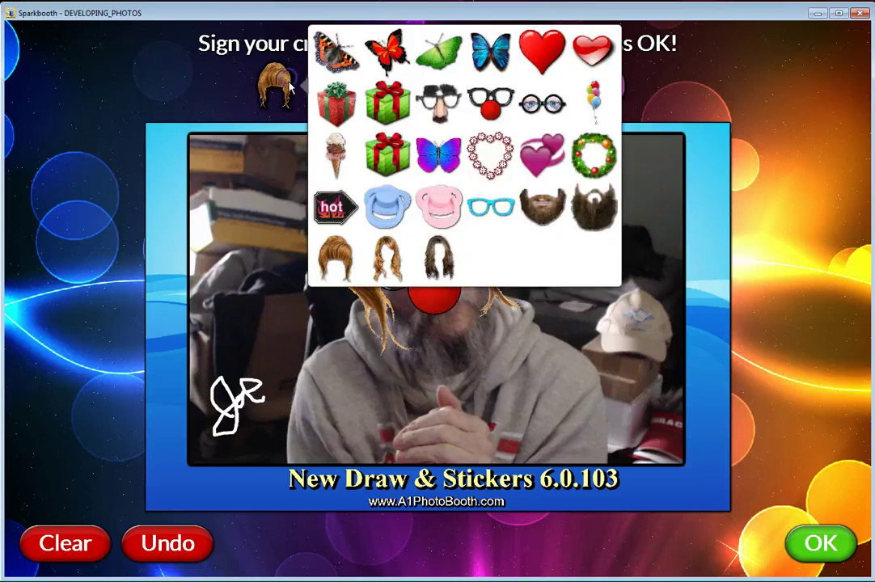
click(387, 159)
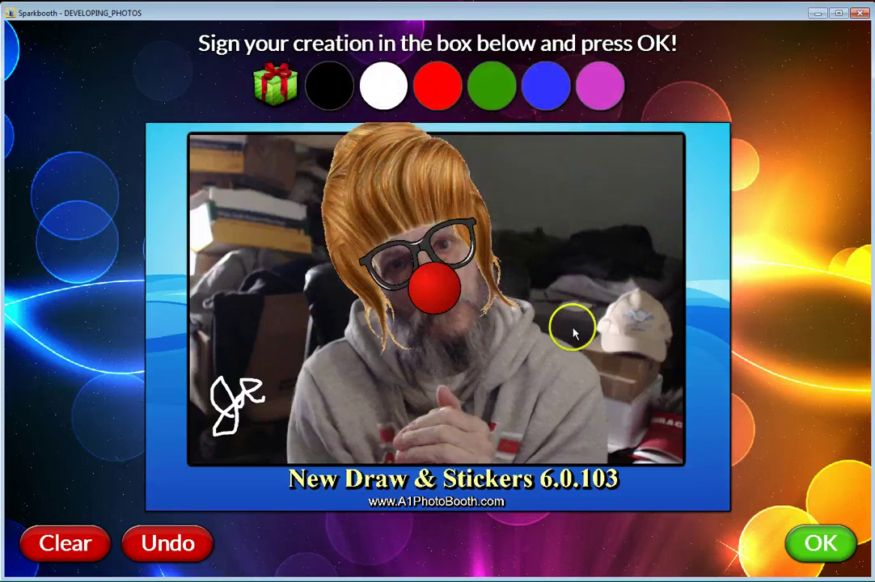
click(648, 412)
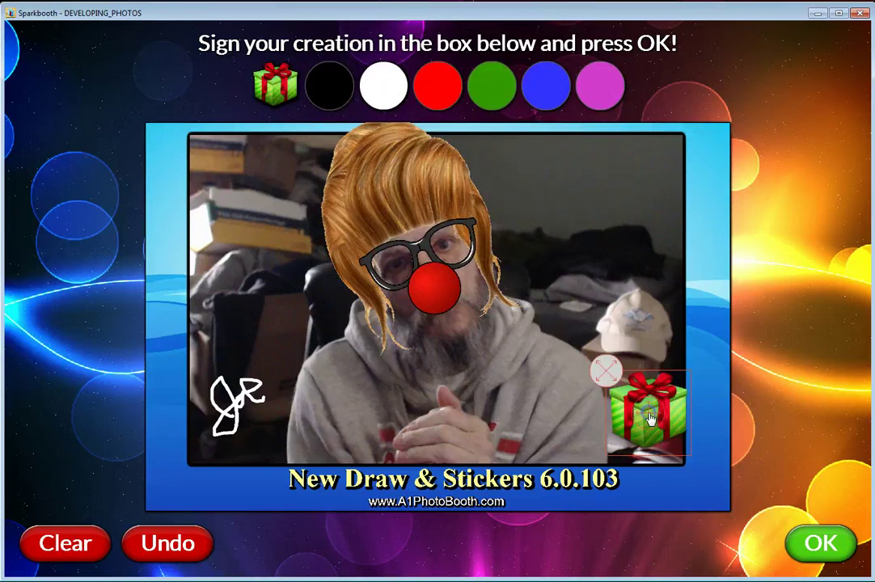
drag(612, 372, 578, 336)
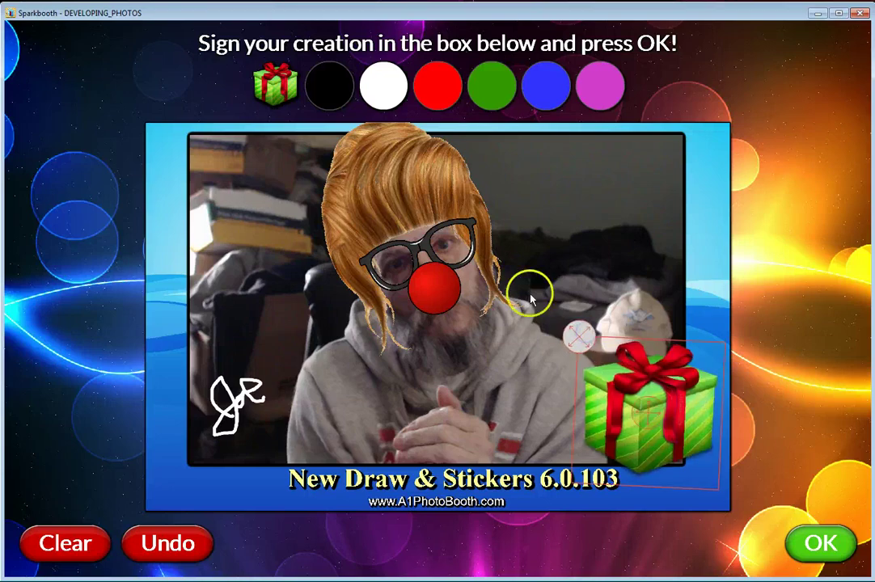
Step: Add the ice cream cone sticker, enlarge it over the man's clasped hands, deselect it, and accept the decorated photo
click(276, 89)
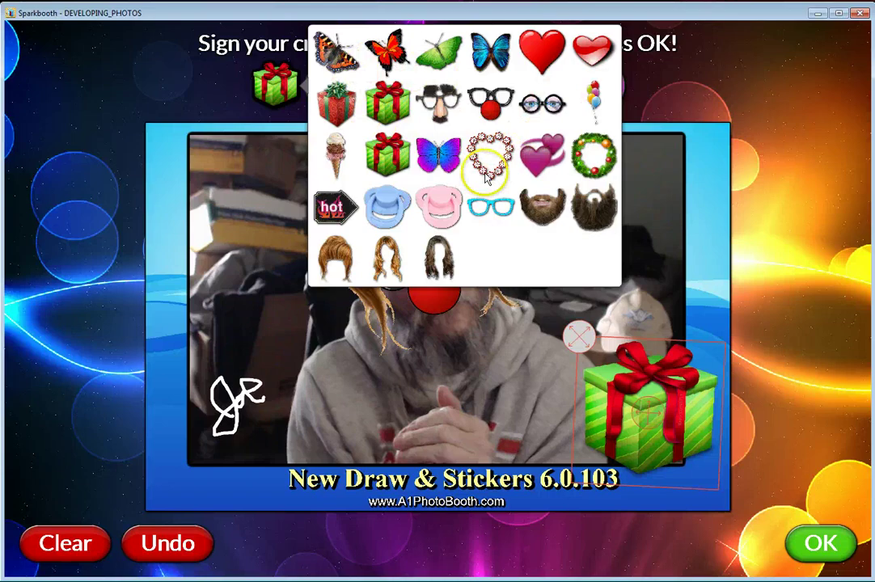
click(333, 152)
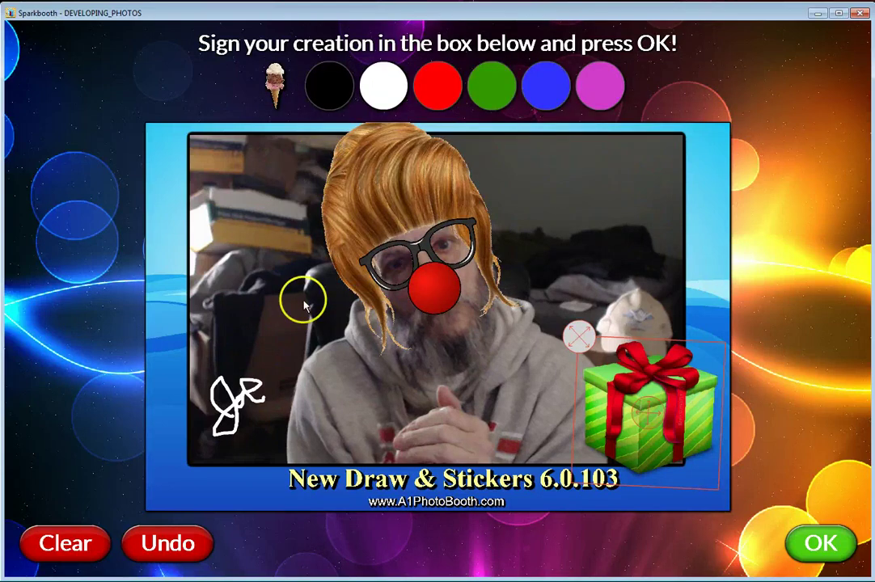
click(295, 377)
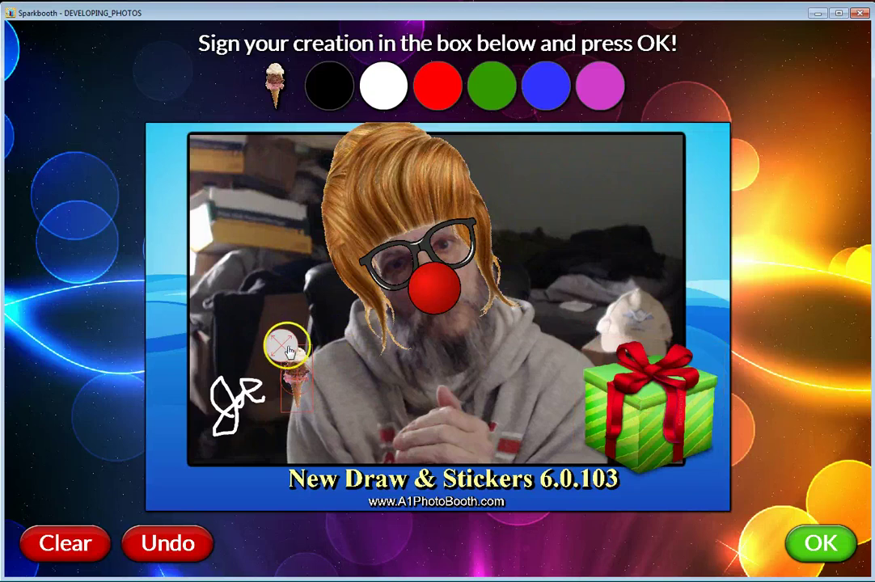
drag(287, 349, 307, 318)
drag(333, 392, 436, 394)
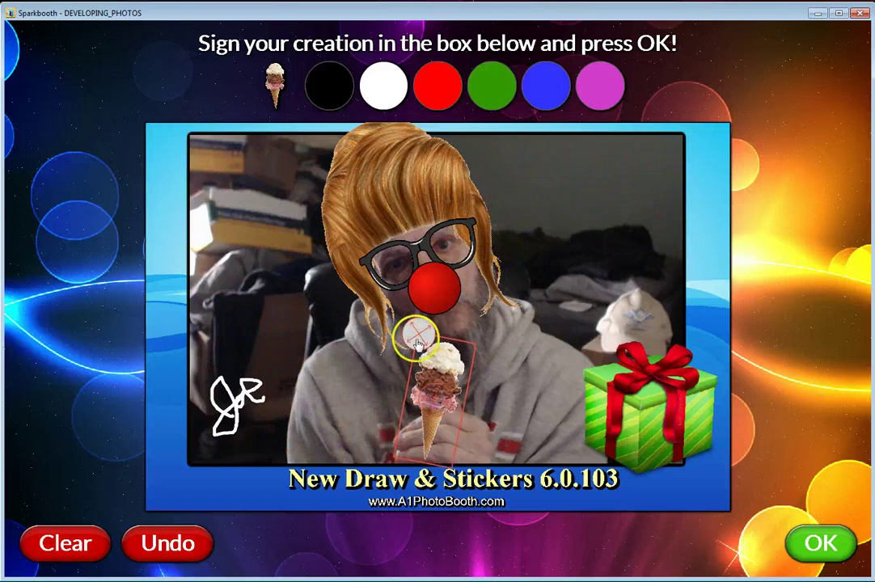
drag(418, 343, 336, 269)
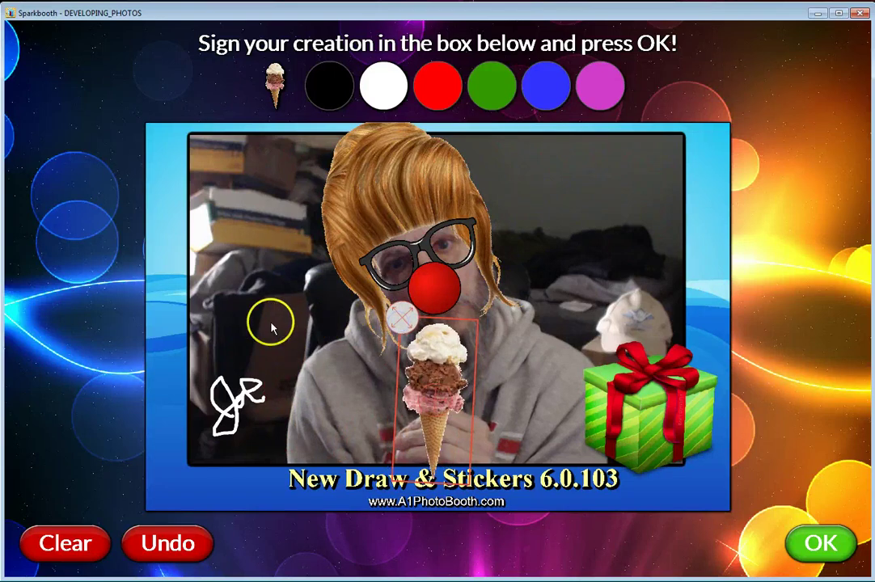
click(388, 81)
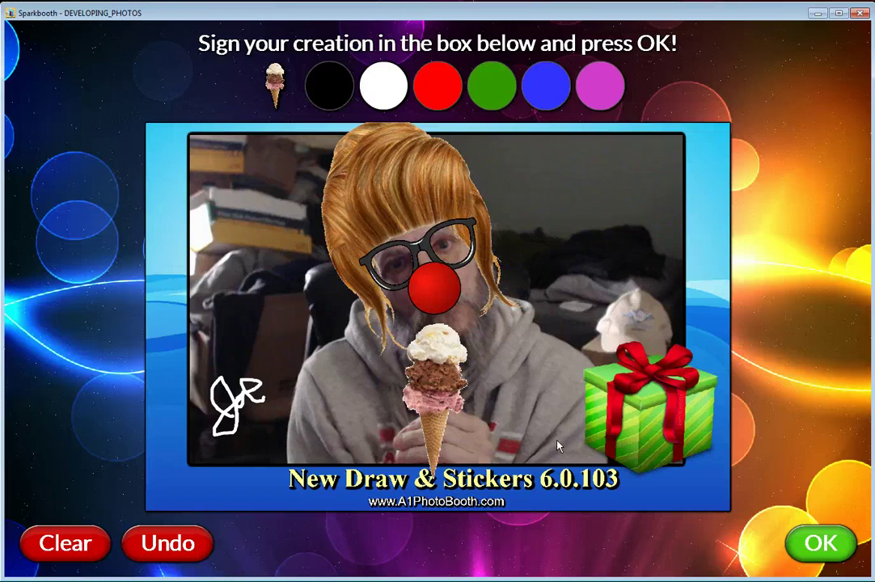
click(820, 544)
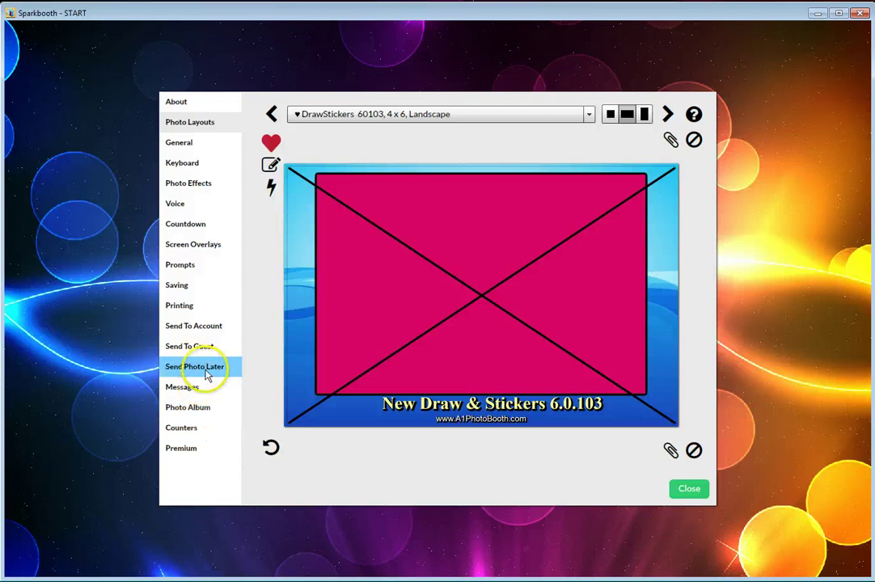
Step: Try prompt timeouts of 1m 20s and 0m 30s in the Prompts settings, and reset the timeout to None
click(173, 266)
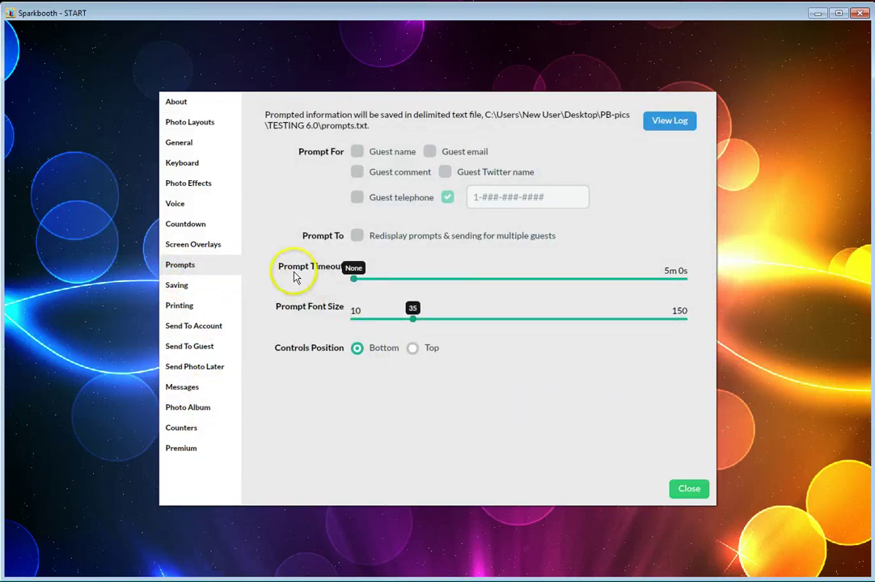
drag(354, 280, 431, 288)
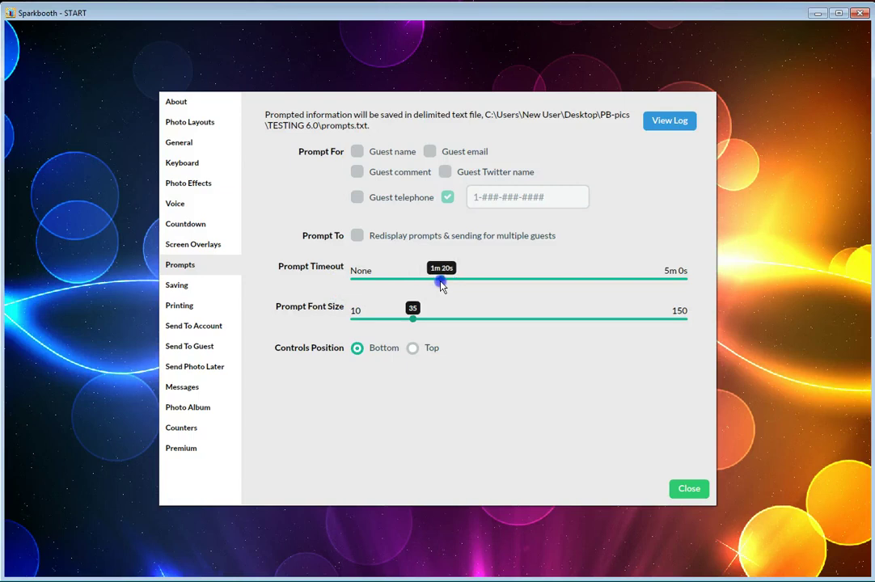
drag(375, 280, 394, 280)
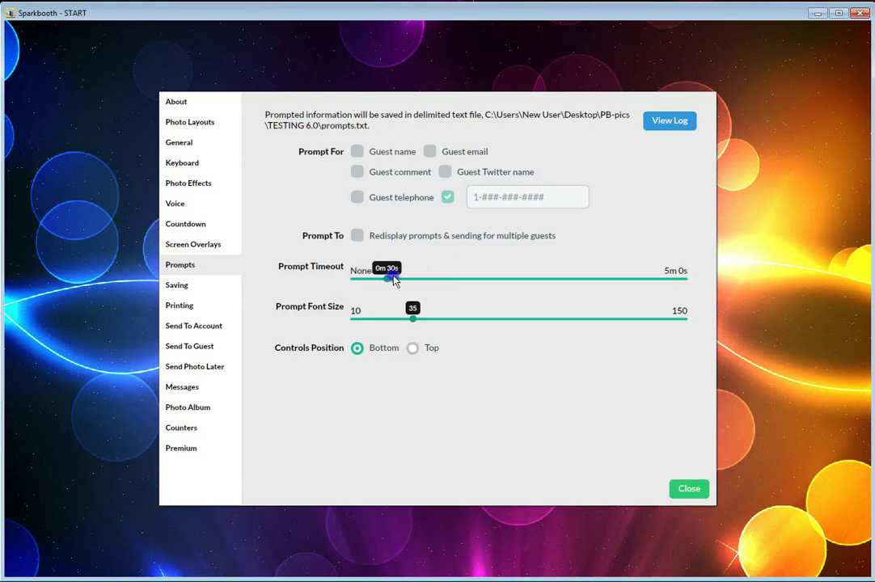
drag(308, 279, 310, 281)
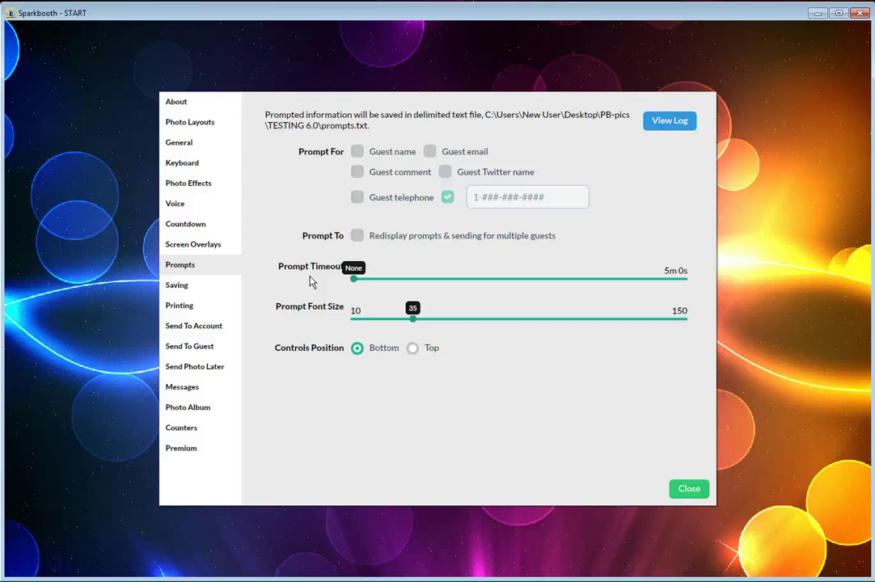
Step: Try prompt timeouts of 5m 0s and 2m 0s, set the timeout back to None, and return to the Photo Layouts settings
drag(353, 279, 692, 299)
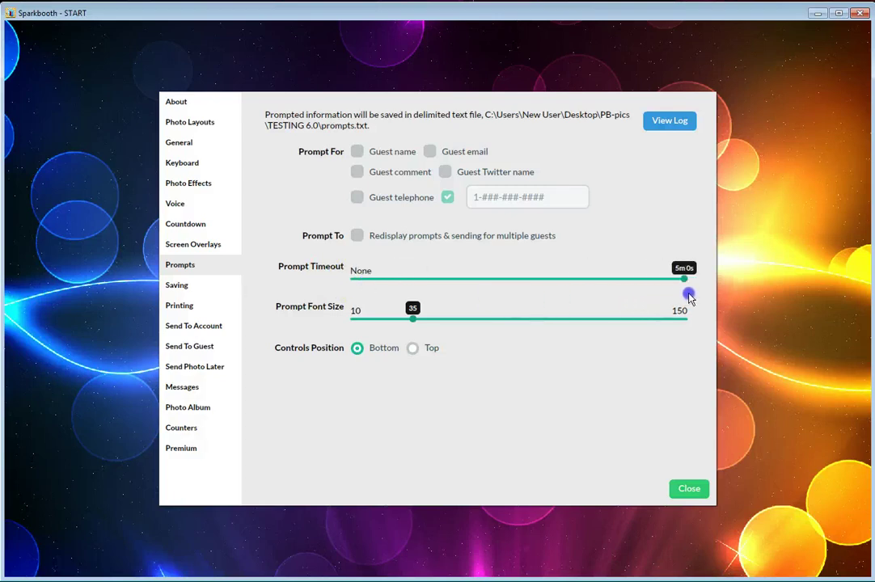
click(486, 277)
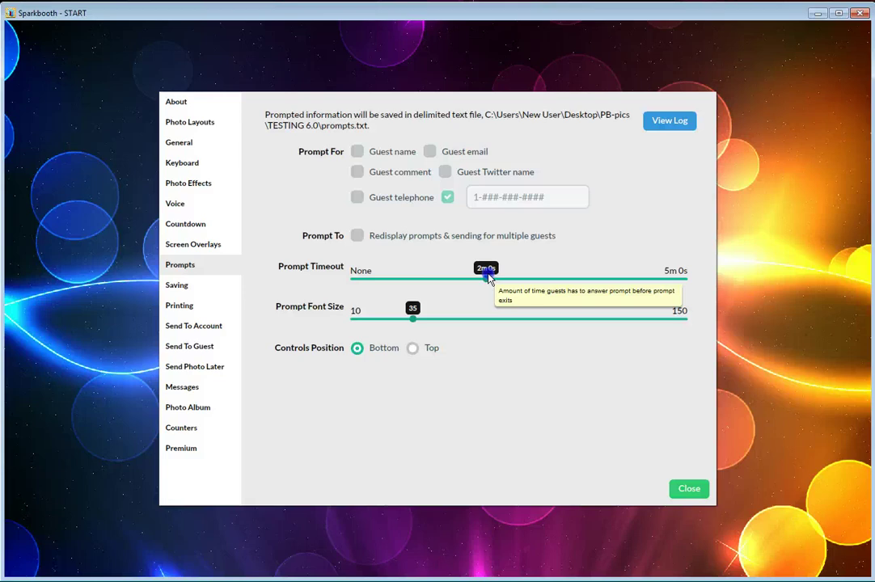
drag(488, 279, 299, 295)
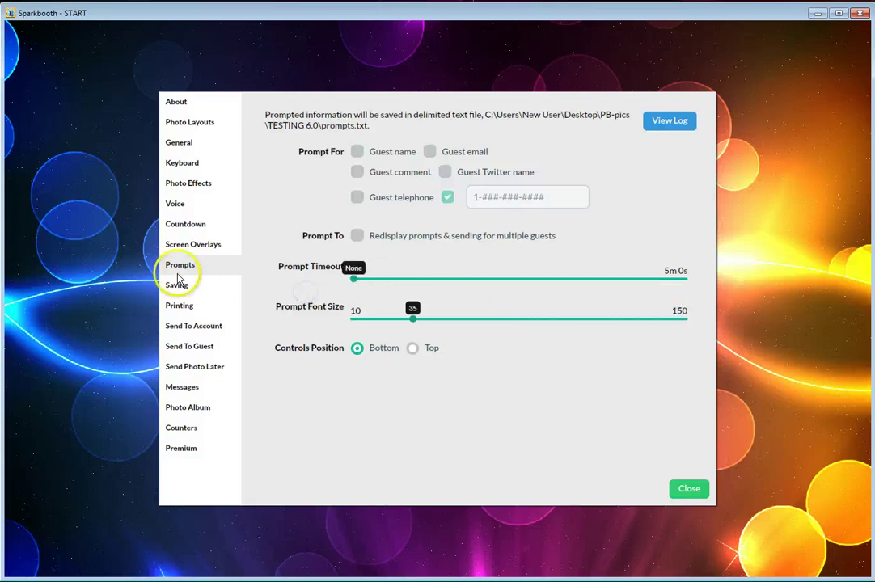
click(172, 121)
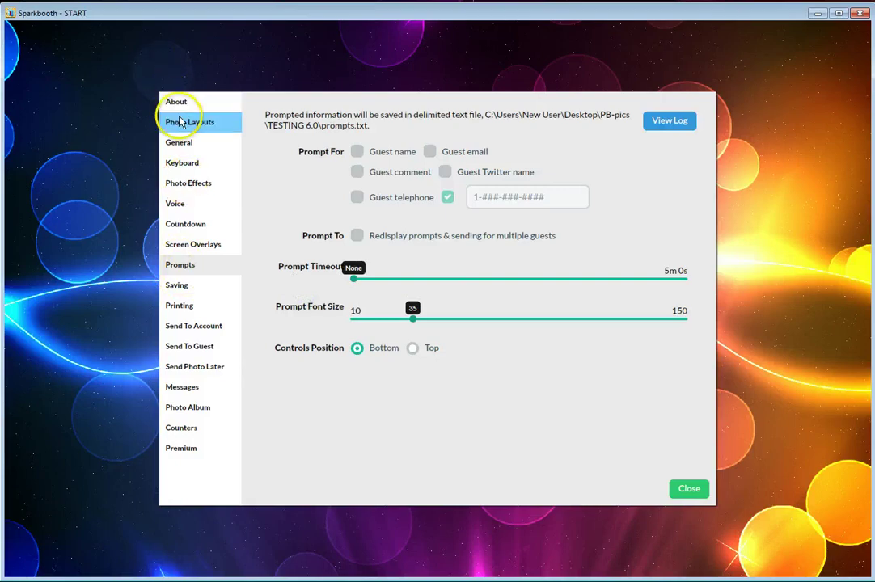